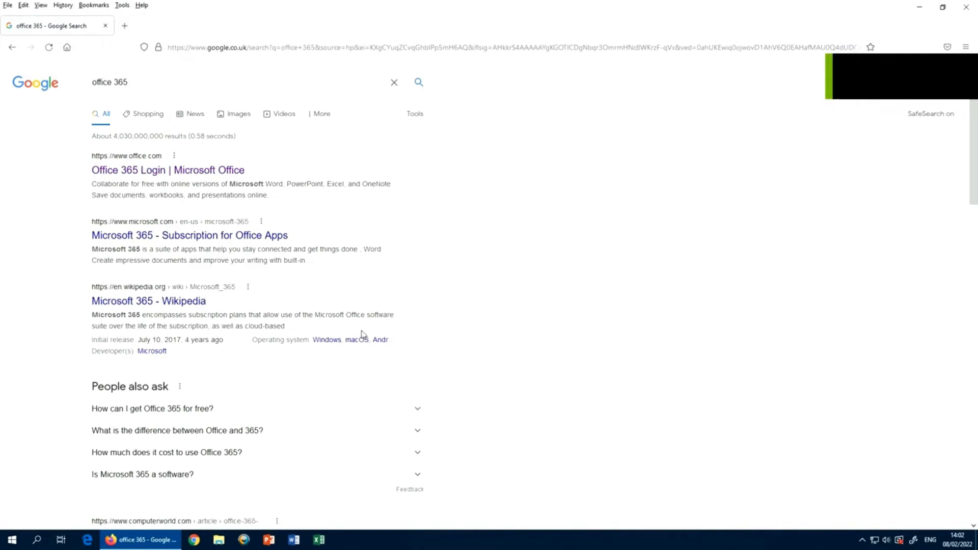
# - Open the Office 365 login site from the search results and sign in with the account e-mail, declining to stay signed in
pyautogui.click(163, 170)
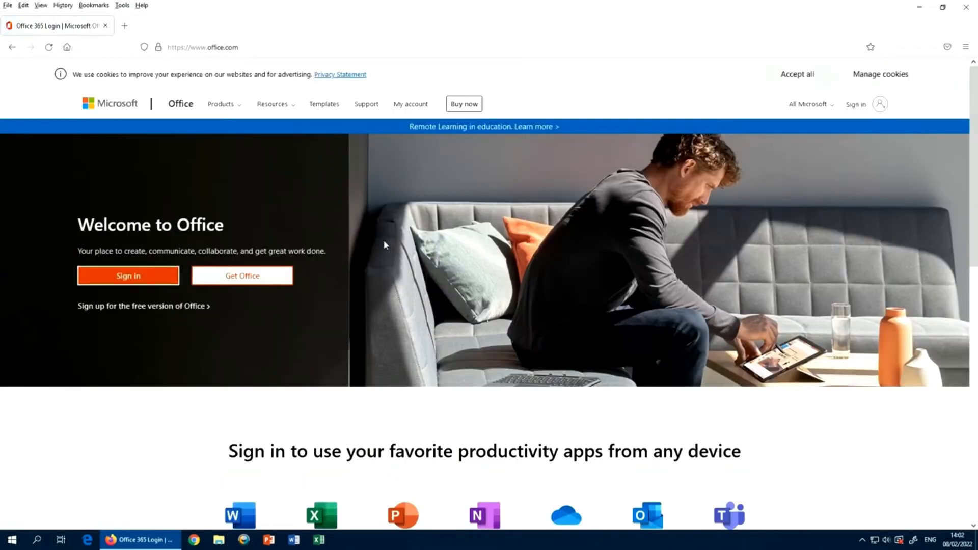
pyautogui.click(141, 280)
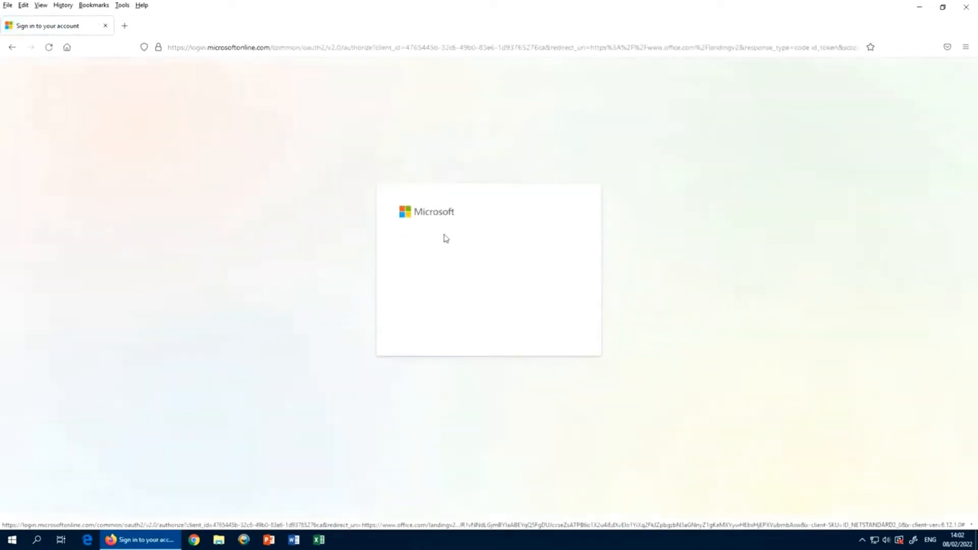
pyautogui.hotkey('ctrl', 'v')
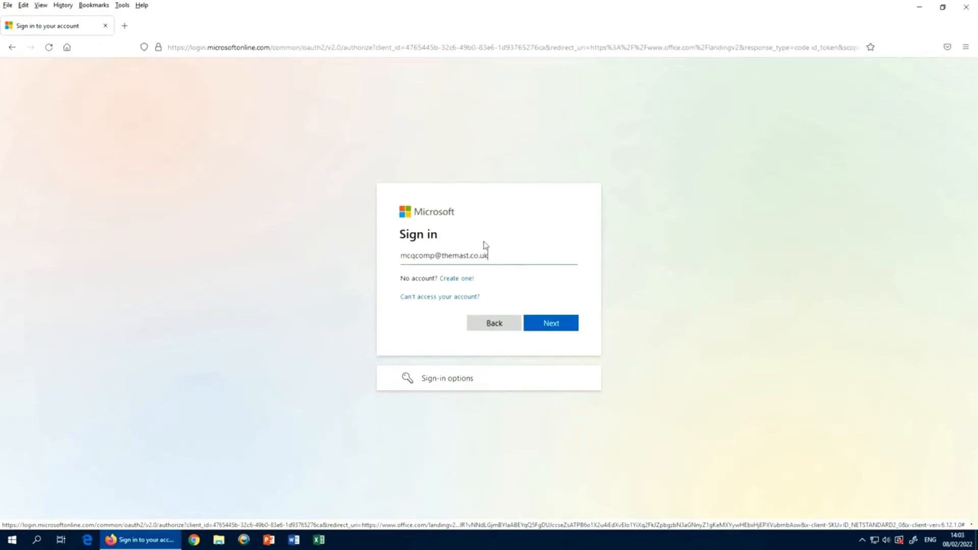
pyautogui.click(562, 326)
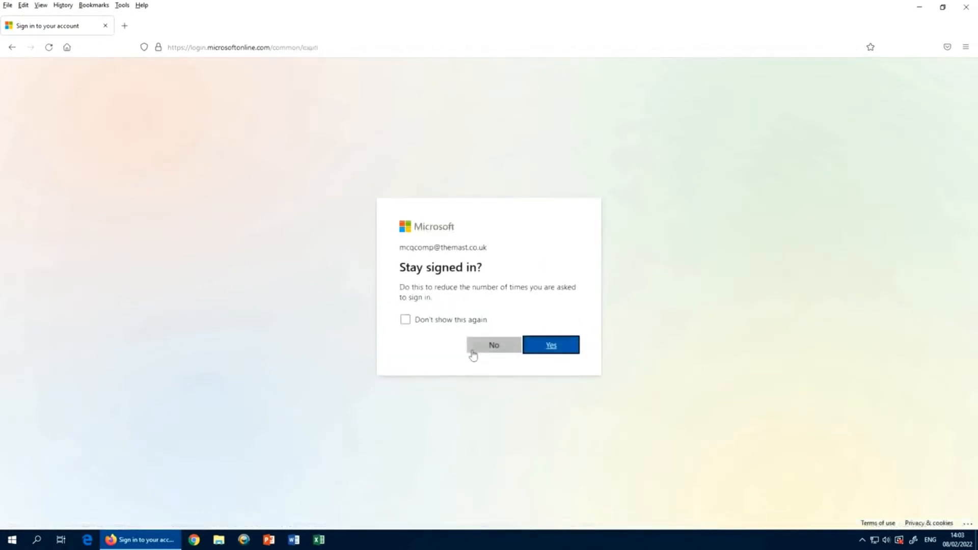
pyautogui.click(494, 346)
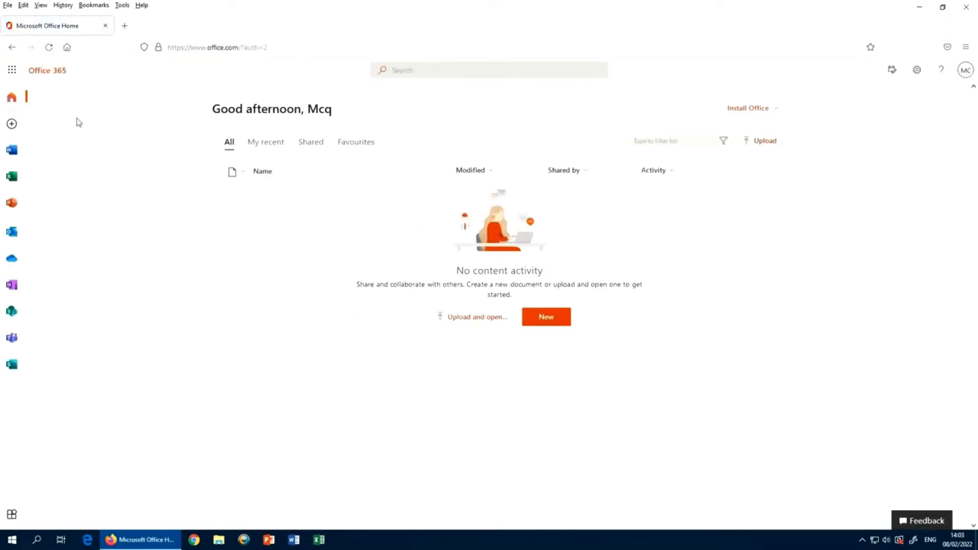
# - Launch Excel from the Office 365 home page and create a new blank workbook
pyautogui.click(11, 71)
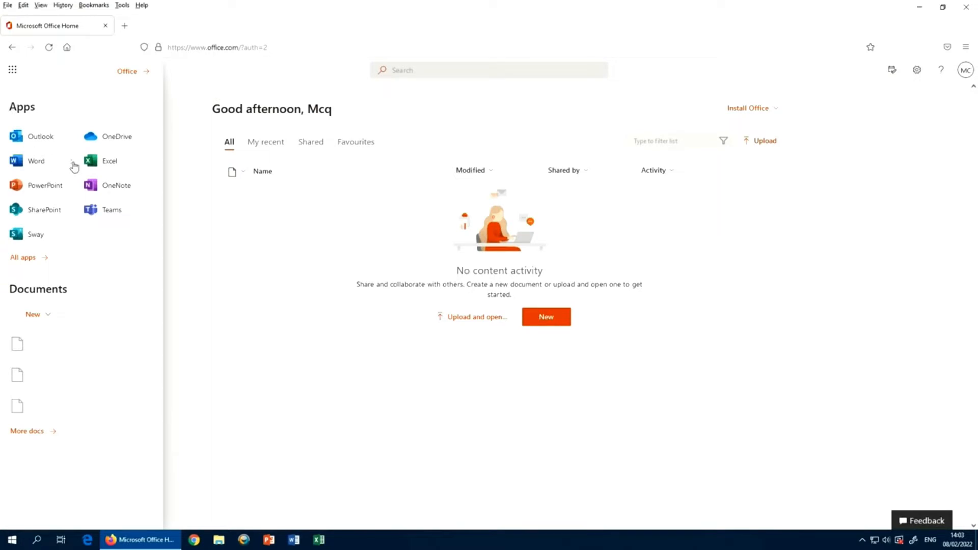
pyautogui.click(112, 164)
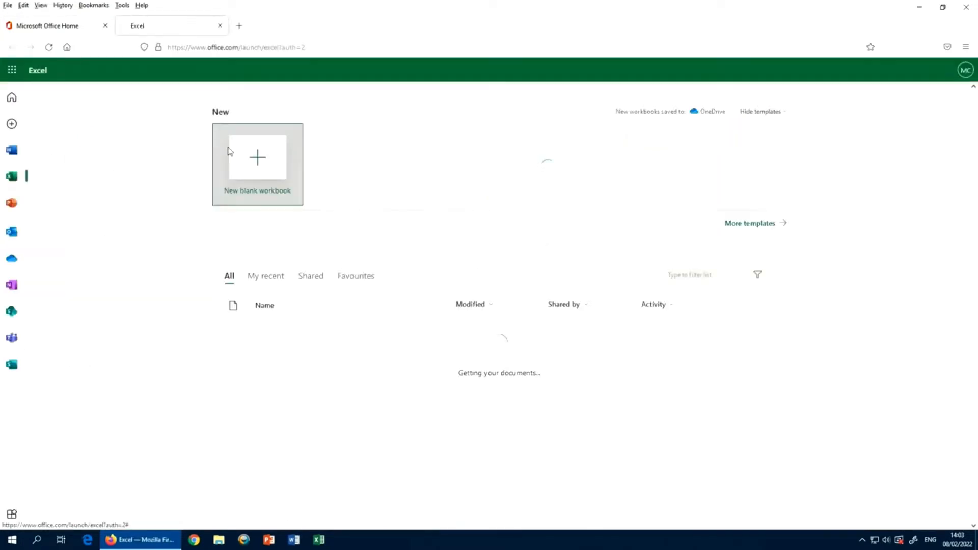
pyautogui.click(259, 159)
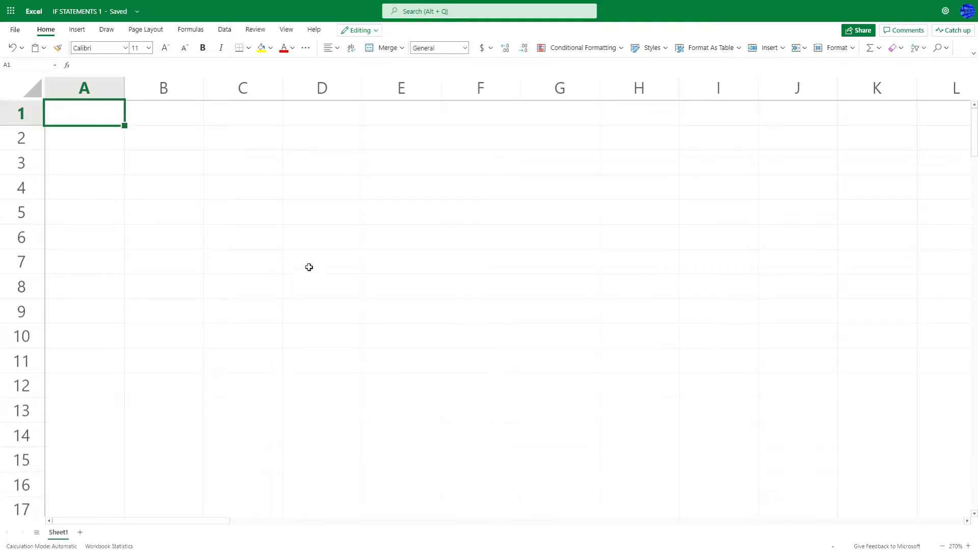
# - Enter the column headings Name, Gender and Team in cells A1 to C1
pyautogui.write('Name')
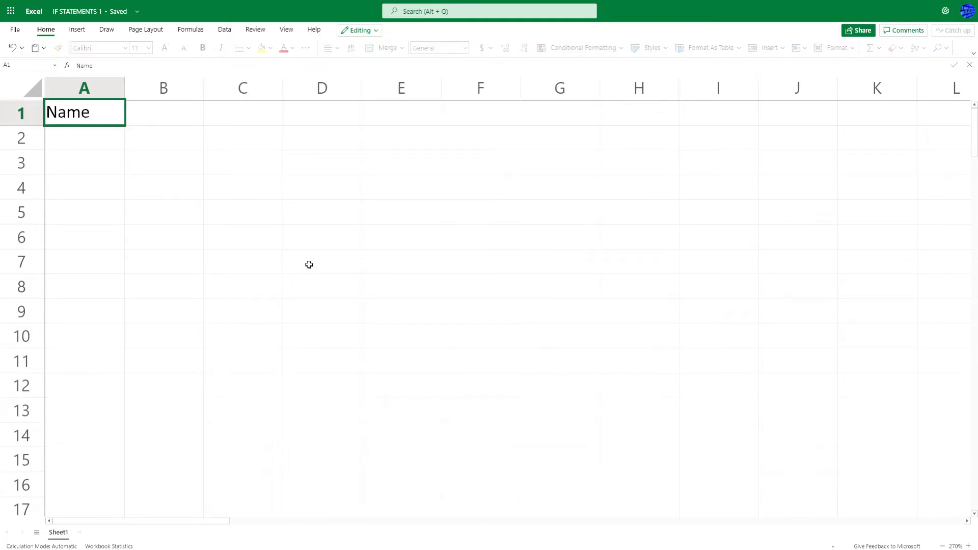
pyautogui.press('Tab')
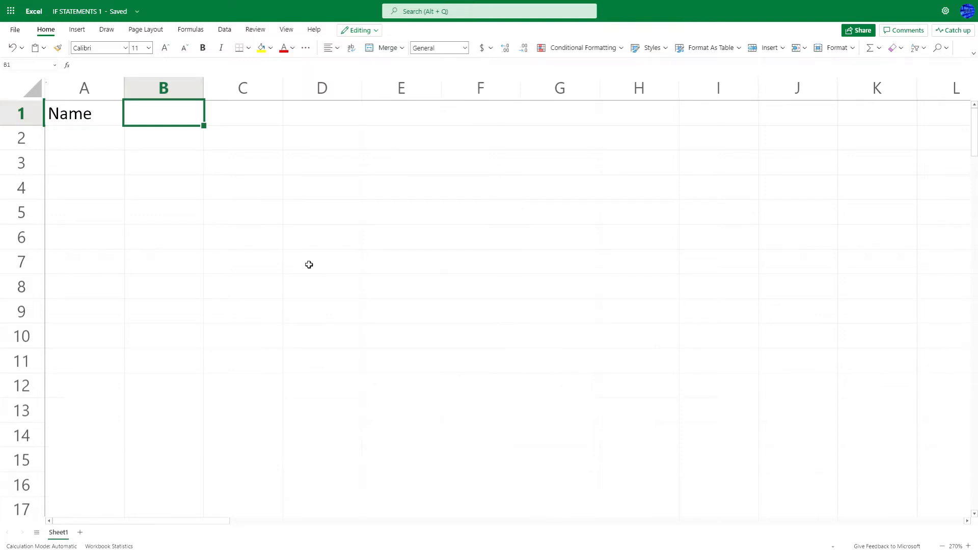
pyautogui.write('Gender')
pyautogui.press('Tab')
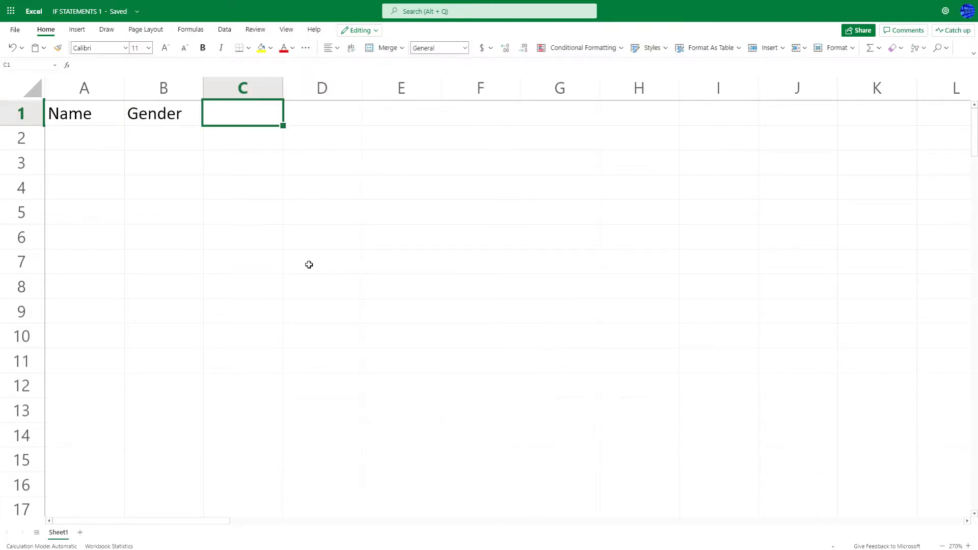
pyautogui.write('Team')
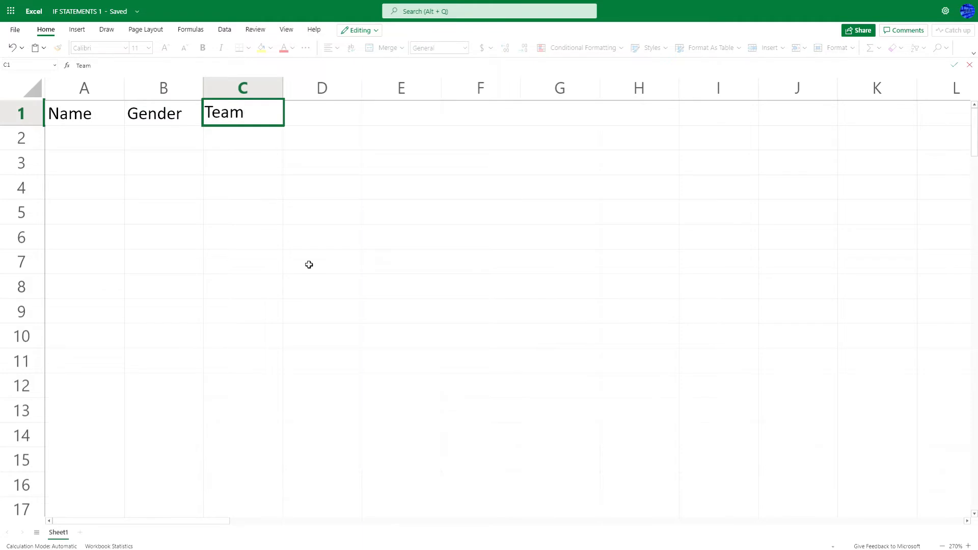
pyautogui.press('Return')
# - Fill the Name column from A2 to A10 with nine people's first names, one per row
pyautogui.press('Left')
pyautogui.press('Left')
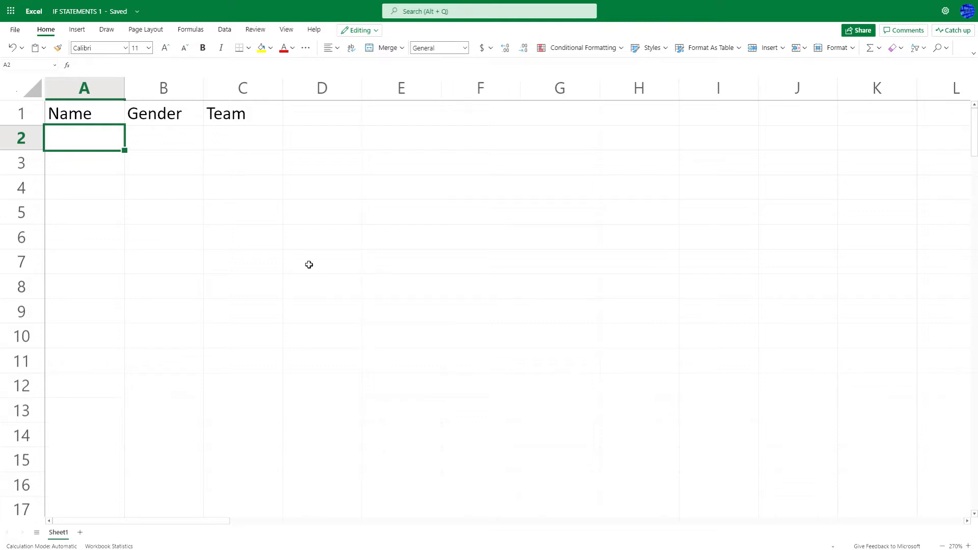
pyautogui.write('Paul')
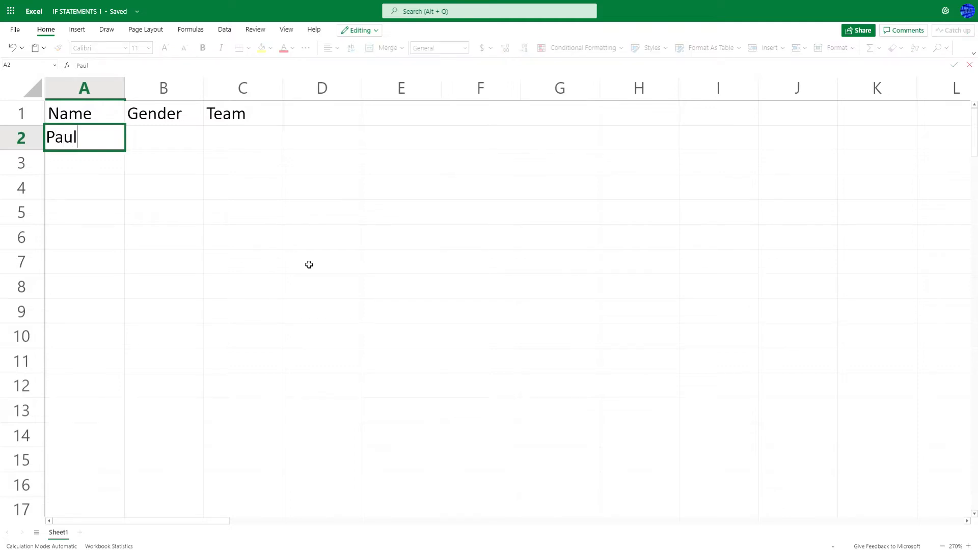
pyautogui.press('Return')
pyautogui.write('John')
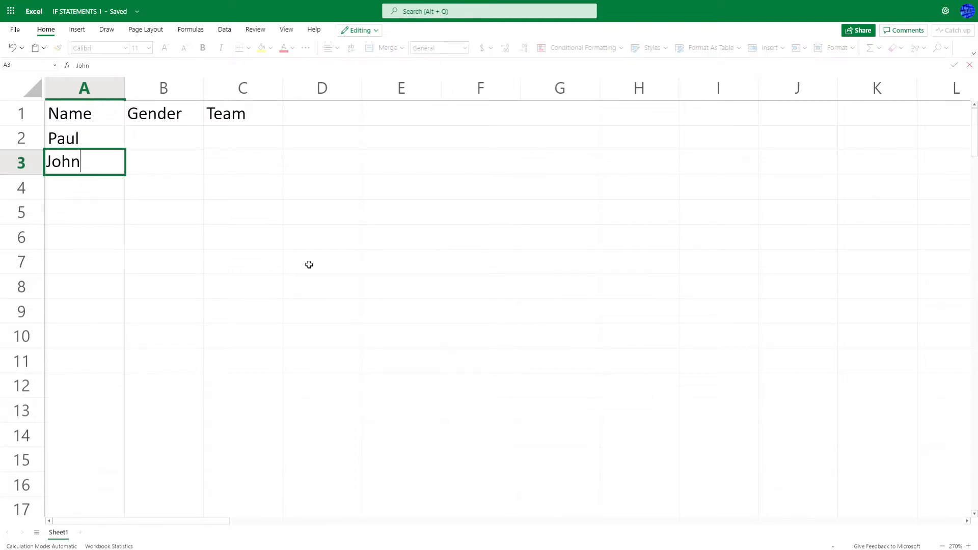
pyautogui.press('Return')
pyautogui.write('George')
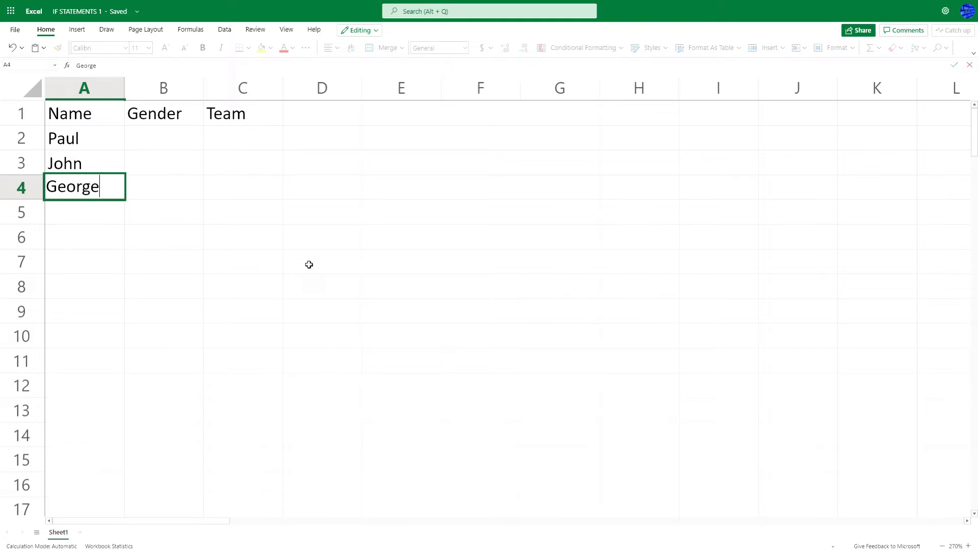
pyautogui.press('Return')
pyautogui.write('Alex')
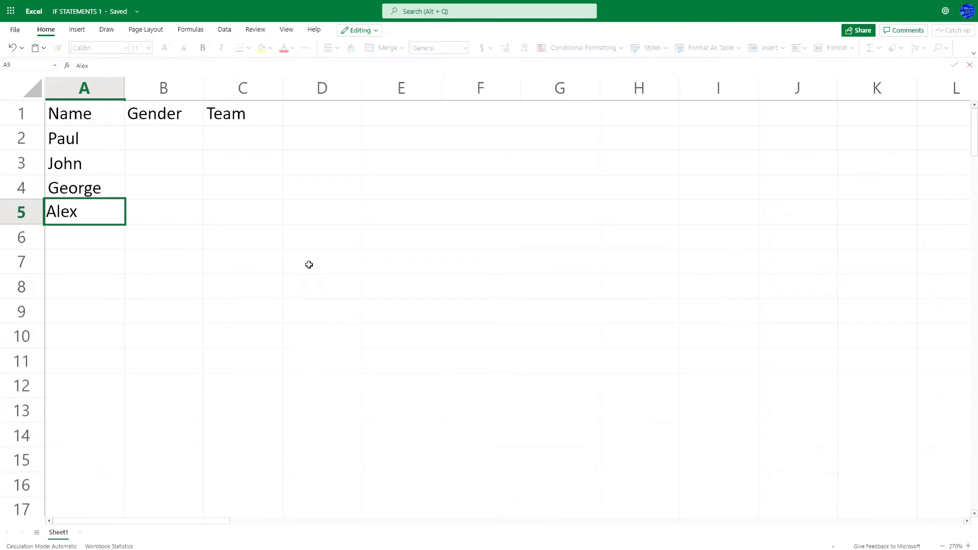
pyautogui.press('Return')
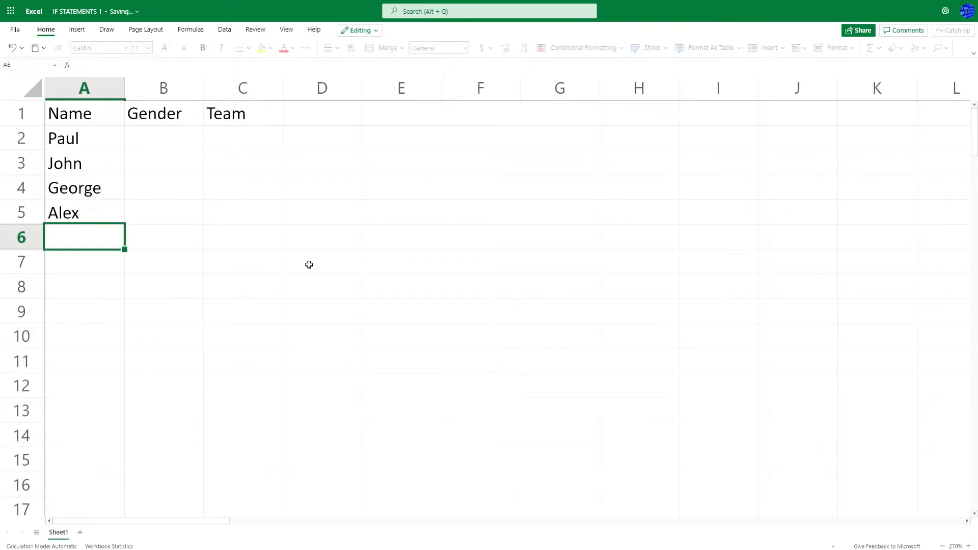
pyautogui.write('Anne')
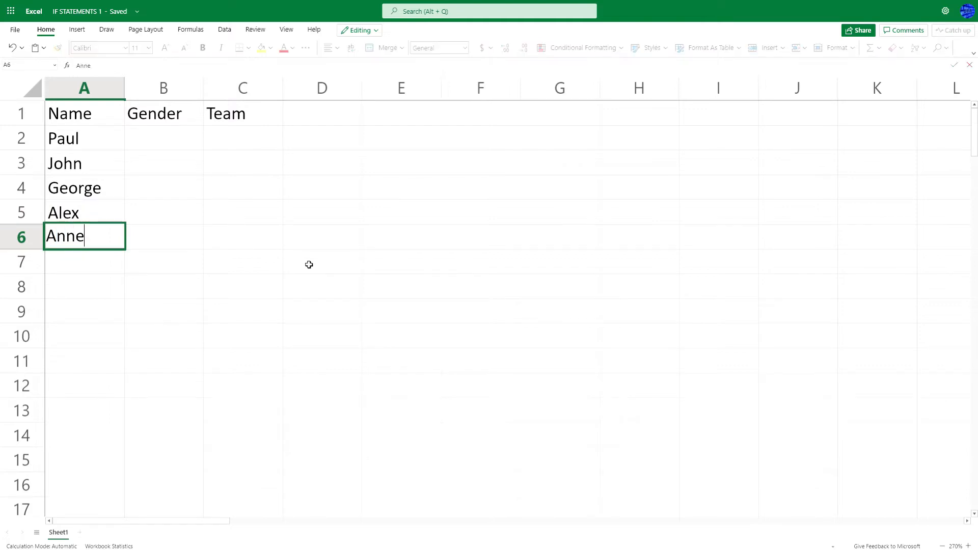
pyautogui.press('Return')
pyautogui.write('Emily')
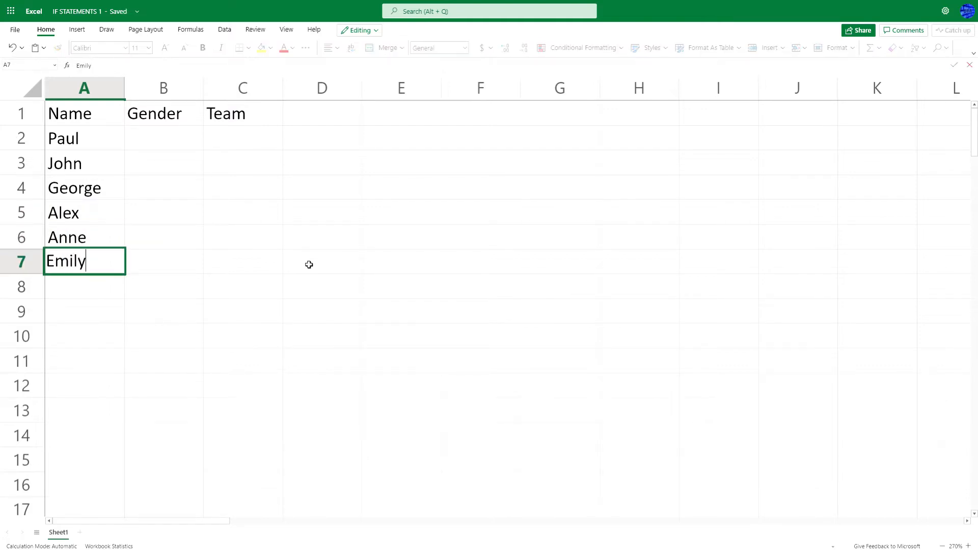
pyautogui.press('Return')
pyautogui.write('Charlotte')
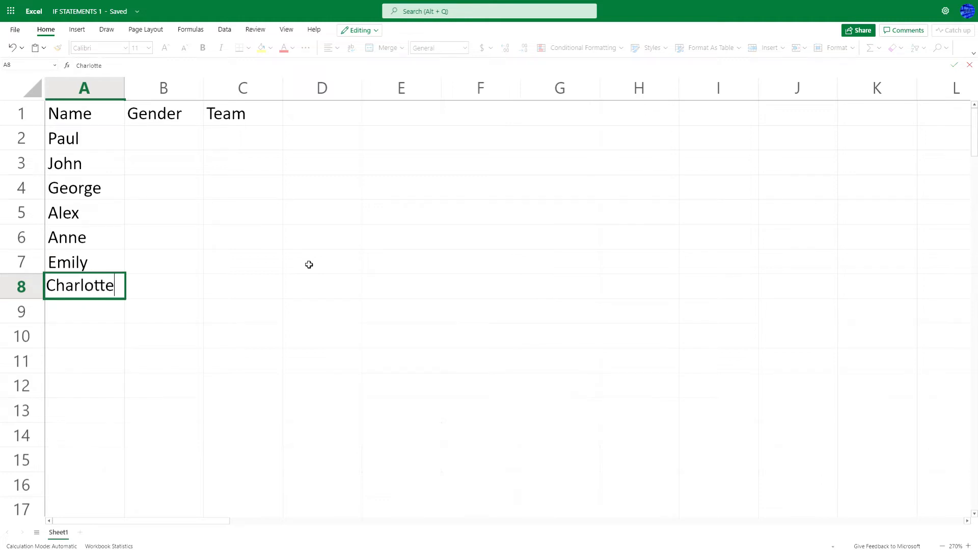
pyautogui.press('Return')
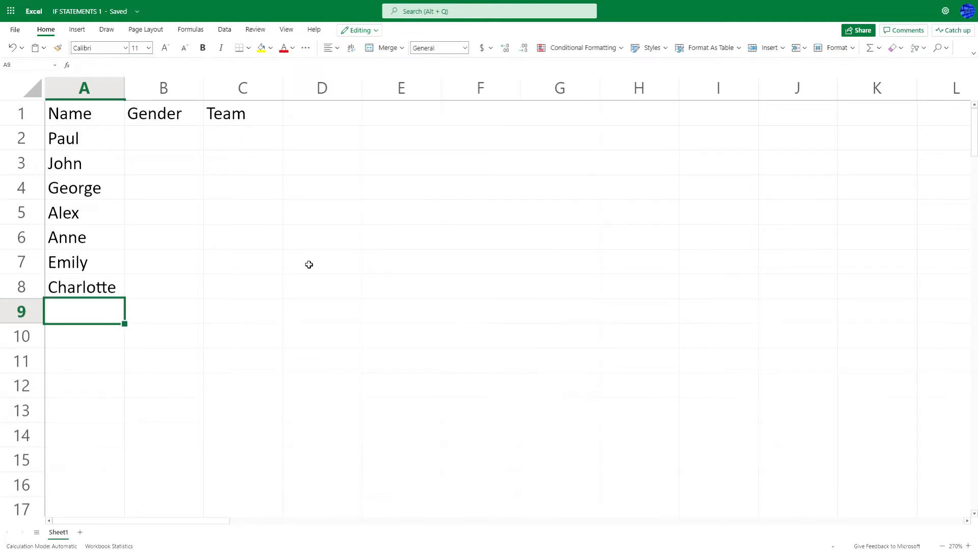
pyautogui.write('Pat')
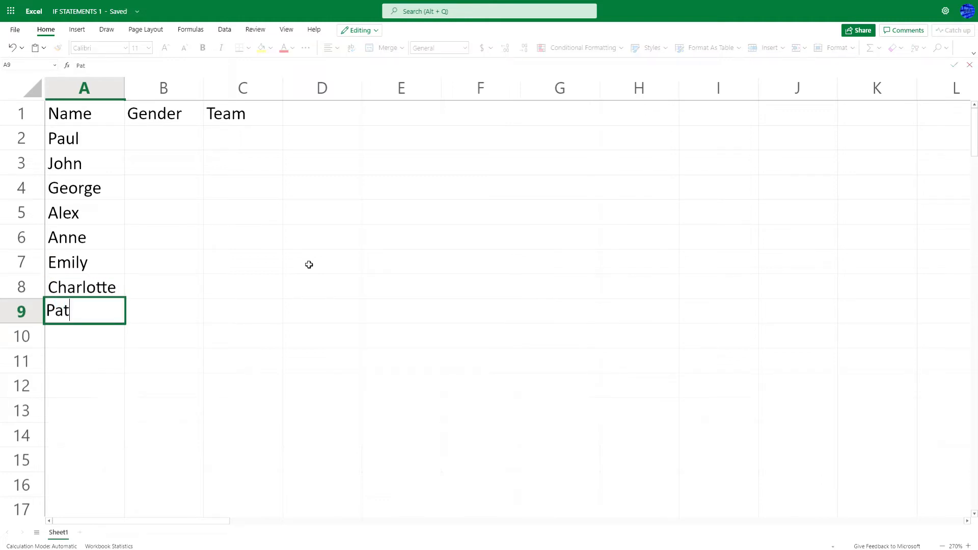
pyautogui.press('Return')
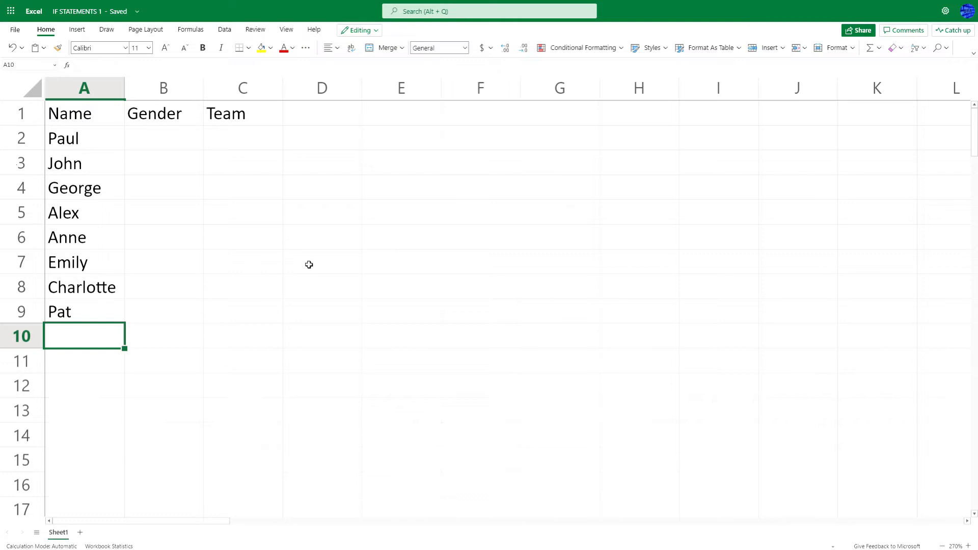
pyautogui.write('Bob')
pyautogui.press('Return')
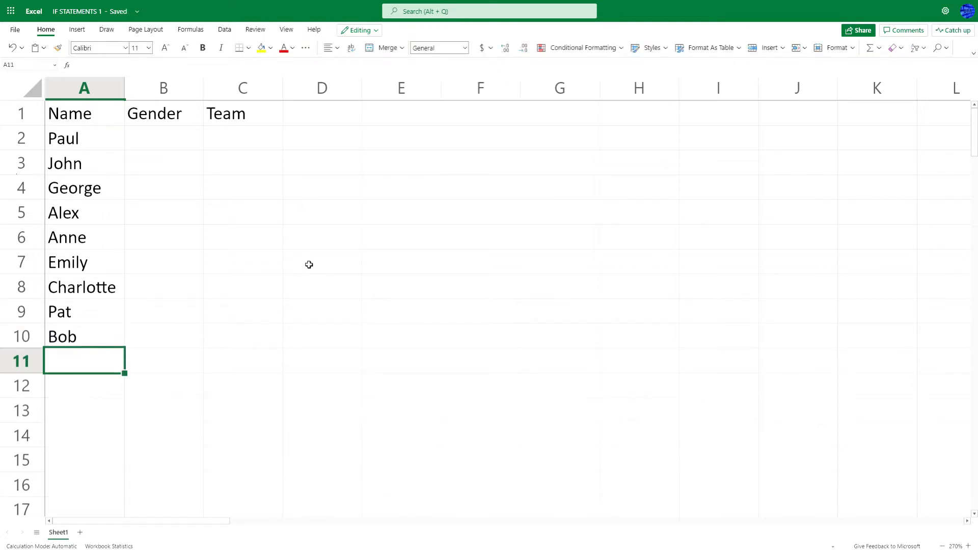
pyautogui.moveTo(68, 131); pyautogui.dragTo(82, 340)
pyautogui.click(241, 291)
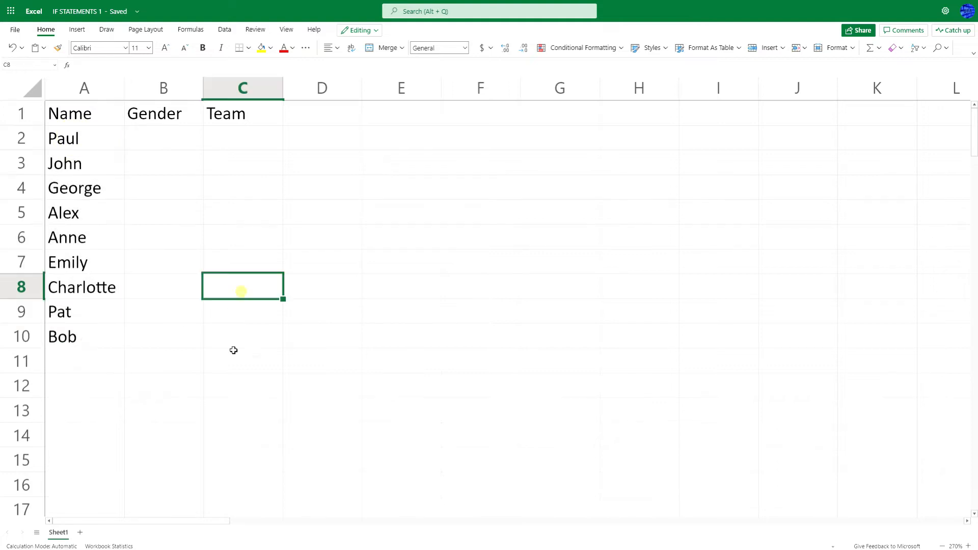
# - Enter M as the gender for the first three people in cells B2 to B4
pyautogui.click(161, 139)
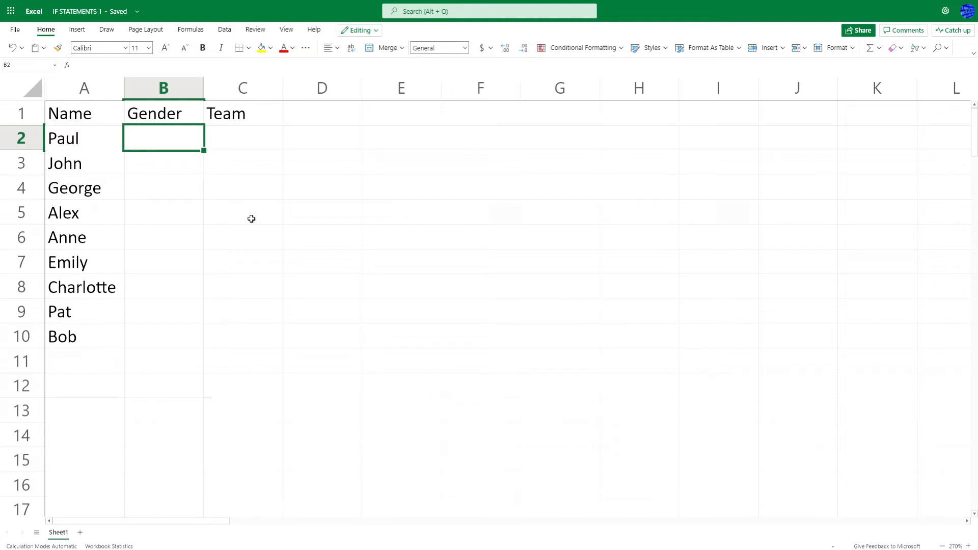
pyautogui.write('M')
pyautogui.press('Return')
pyautogui.write('M')
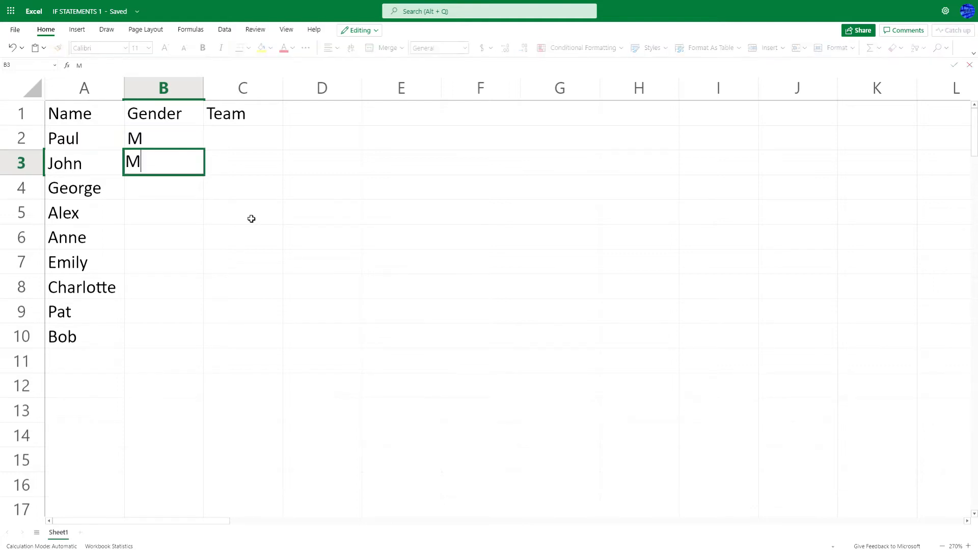
pyautogui.press('Return')
pyautogui.write('M')
pyautogui.press('Return')
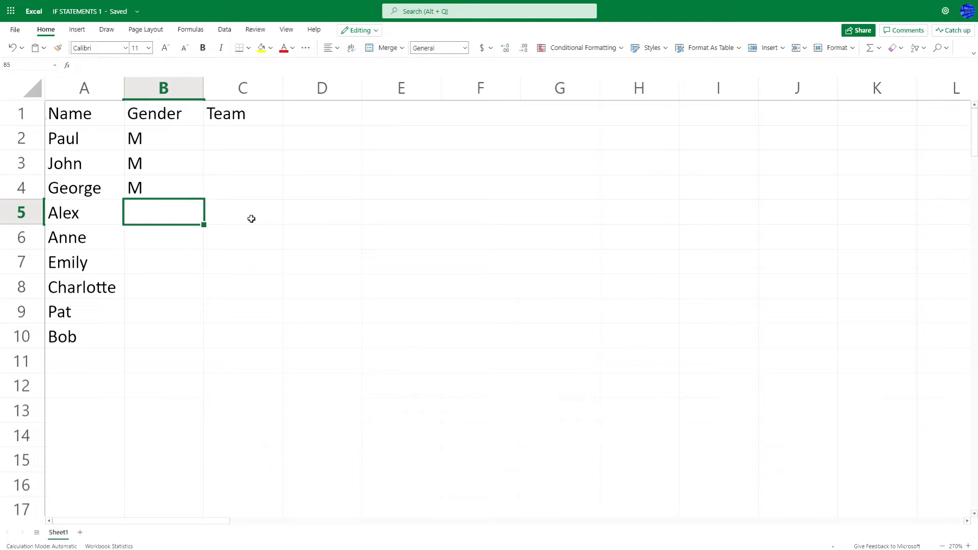
# - Enter F in cells B6 to B8 and M in B10, leaving the genders in B5 and B9 blank
pyautogui.press('Return')
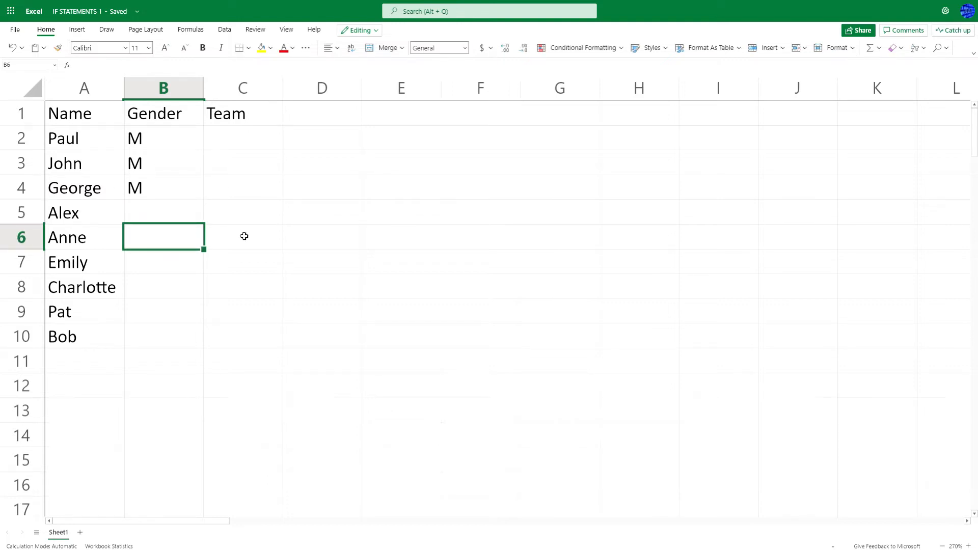
pyautogui.write('F')
pyautogui.press('Return')
pyautogui.write('F')
pyautogui.press('Return')
pyautogui.write('F')
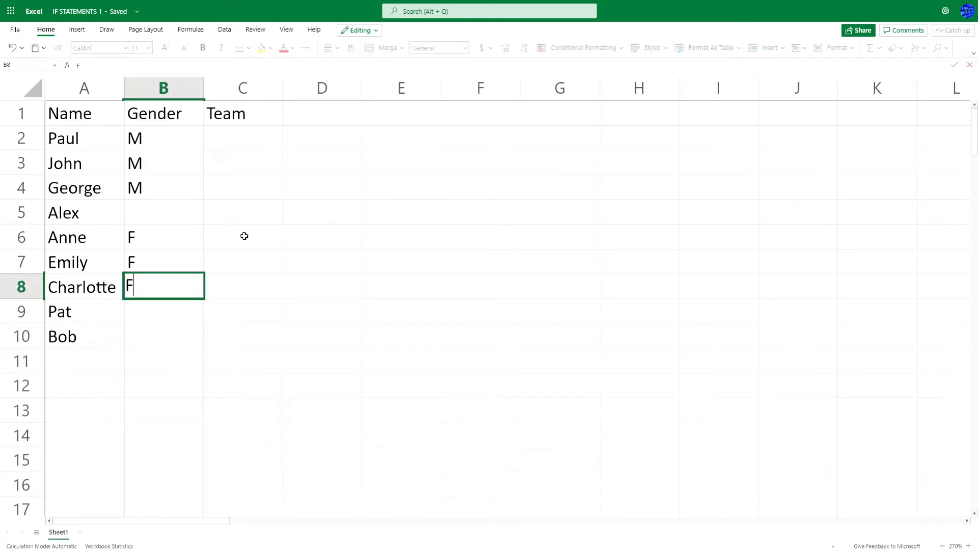
pyautogui.press('Return')
pyautogui.press('Return')
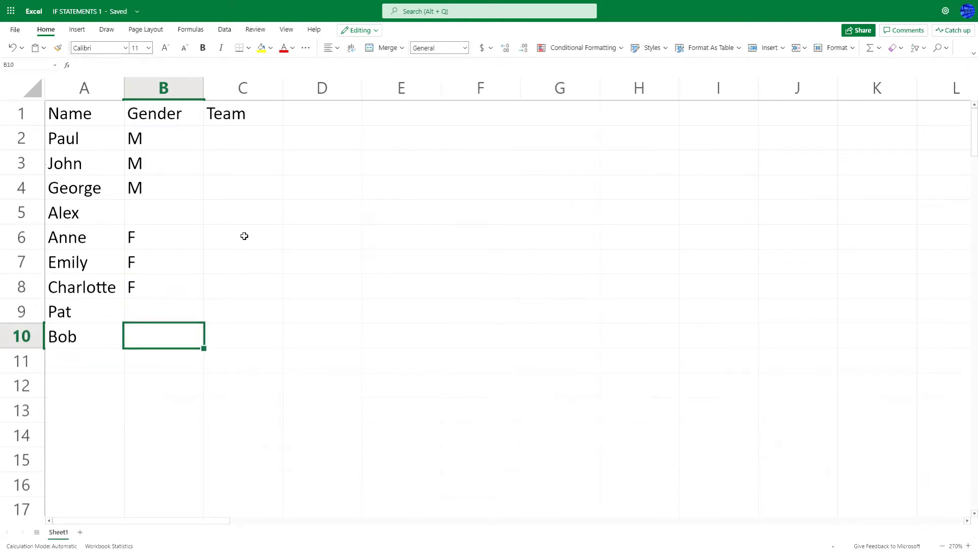
pyautogui.write('M')
pyautogui.press('Return')
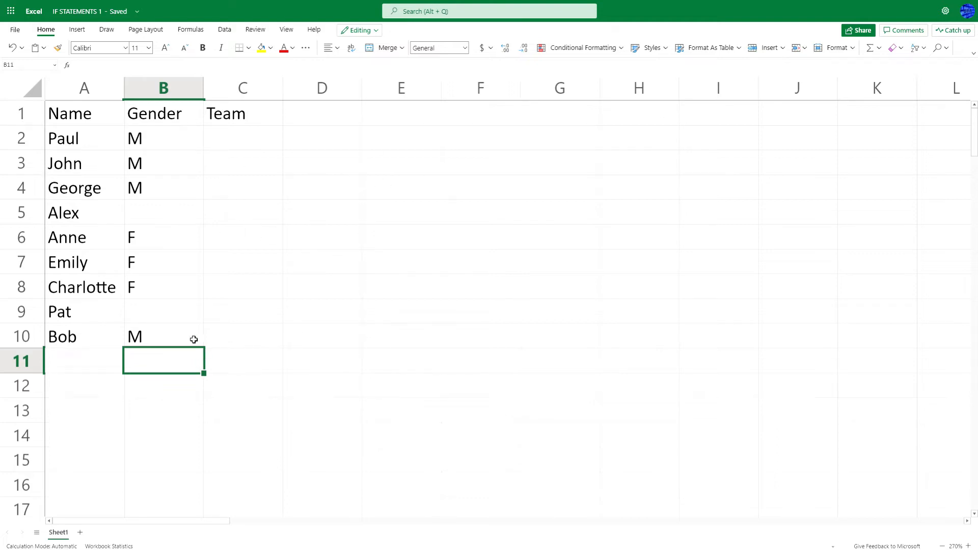
# - Fill the Team column from C2 to C9 with 1, 2, 3, 1, 2, 3, 1 and 2, one per row
pyautogui.click(232, 140)
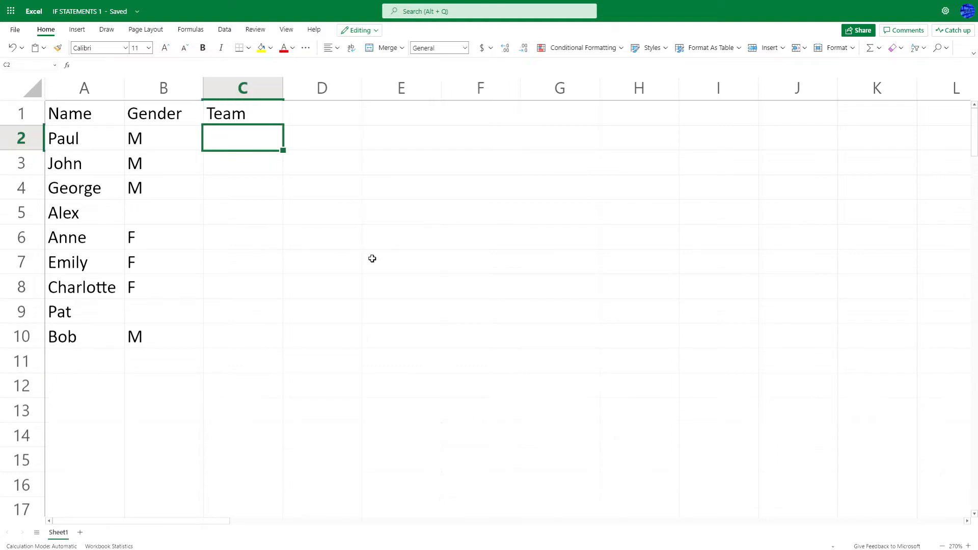
pyautogui.write('1')
pyautogui.press('Return')
pyautogui.write('2')
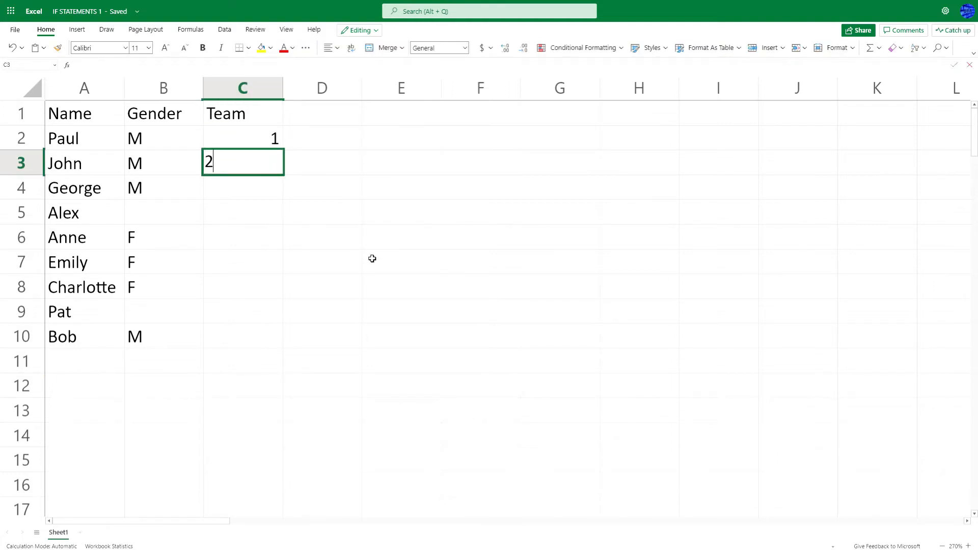
pyautogui.press('Return')
pyautogui.write('3')
pyautogui.press('Return')
pyautogui.write('1')
pyautogui.press('Return')
pyautogui.write('2')
pyautogui.press('Return')
pyautogui.write('3')
pyautogui.press('Return')
pyautogui.write('1')
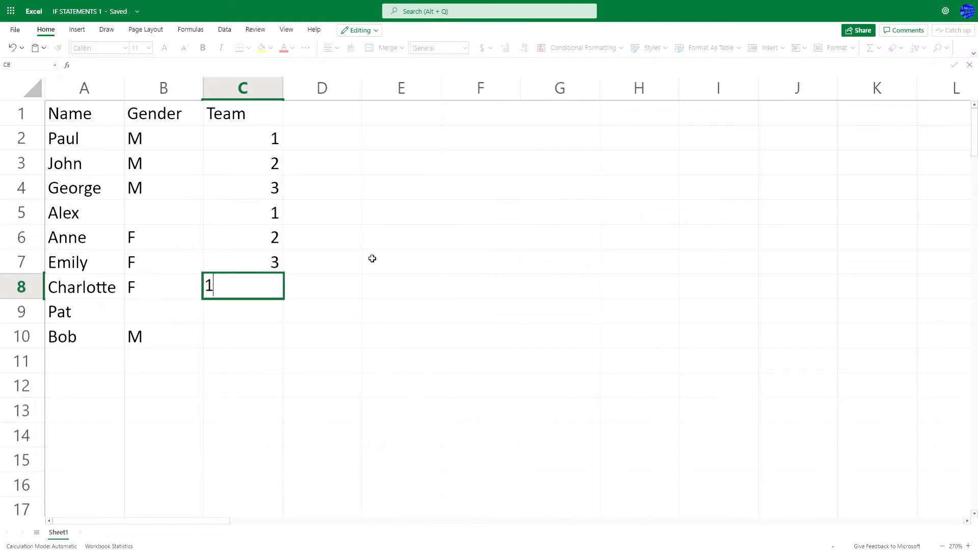
pyautogui.press('Return')
pyautogui.write('2')
pyautogui.press('Return')
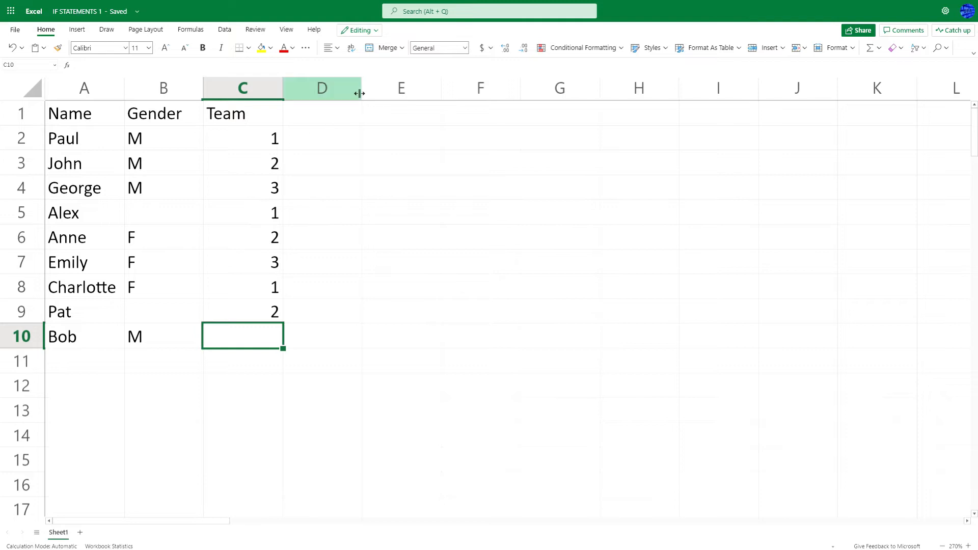
# - Enter the heading Gender Full in cell D1 and autofit the width of column D
pyautogui.click(332, 111)
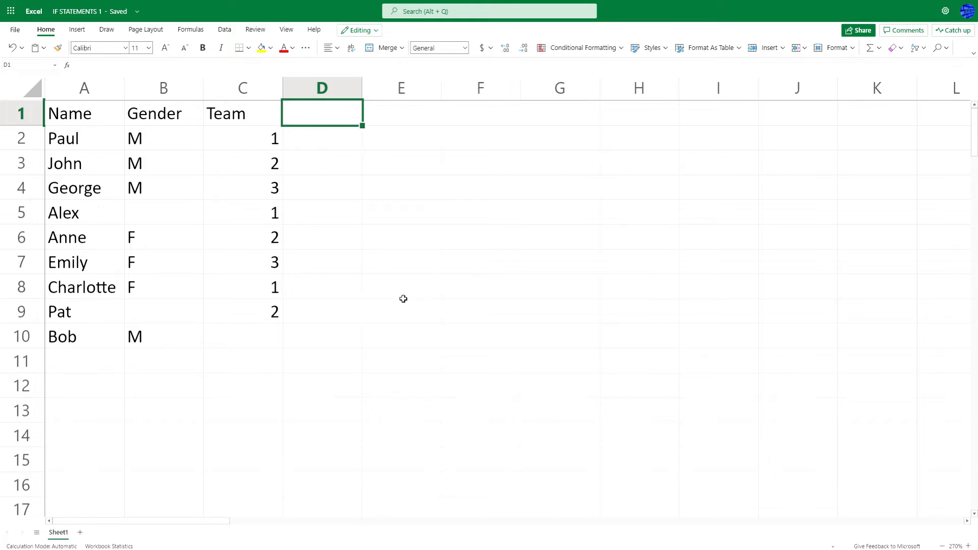
pyautogui.write('gENDER fULL')
pyautogui.press('BackSpace')
pyautogui.press('BackSpace')
pyautogui.press('BackSpace')
pyautogui.press('BackSpace')
pyautogui.press('BackSpace')
pyautogui.press('BackSpace')
pyautogui.press('BackSpace')
pyautogui.press('BackSpace')
pyautogui.press('BackSpace')
pyautogui.press('BackSpace')
pyautogui.press('BackSpace')
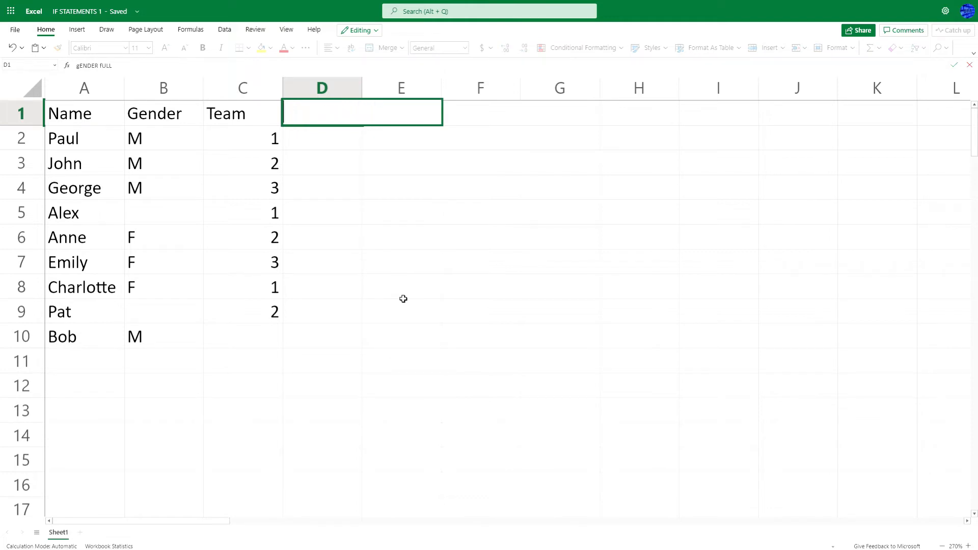
pyautogui.write('Gender Full')
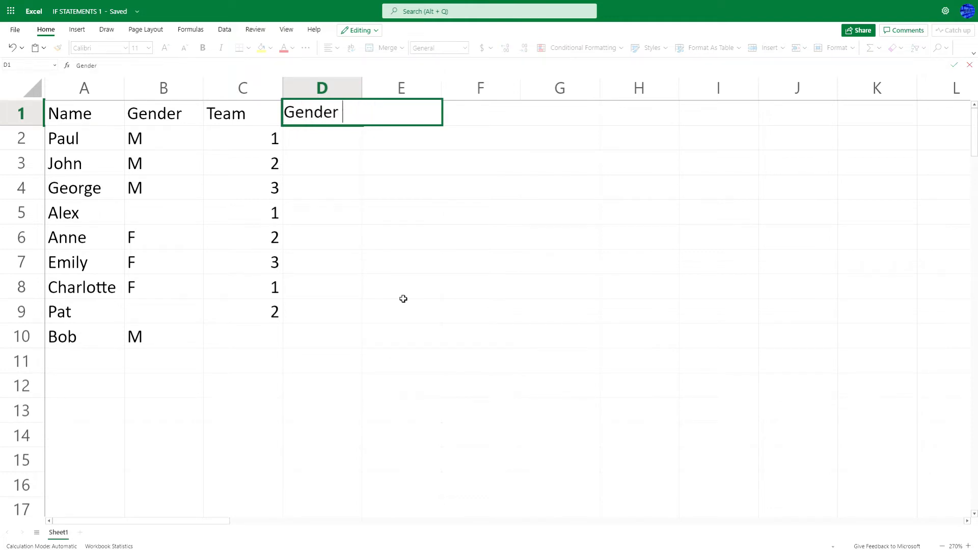
pyautogui.press('Return')
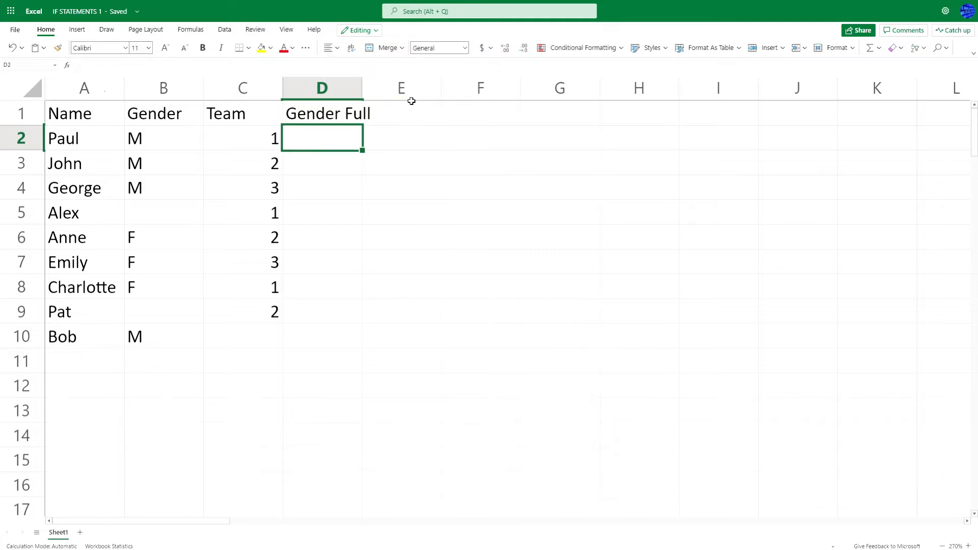
pyautogui.doubleClick(362, 88)
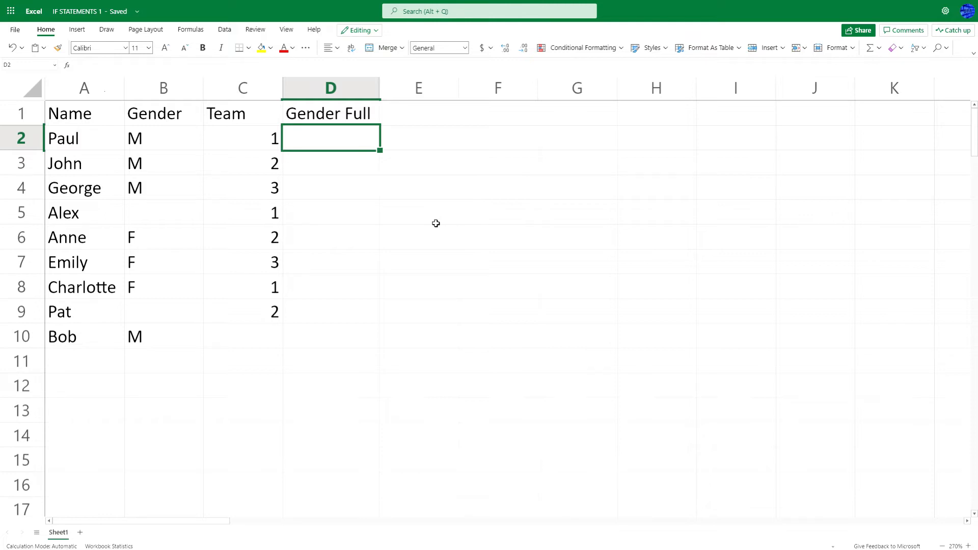
# - Enter =IF(B2="M","MALE","FEMALE") in cell D2 and fill it down to D10
pyautogui.write('=')
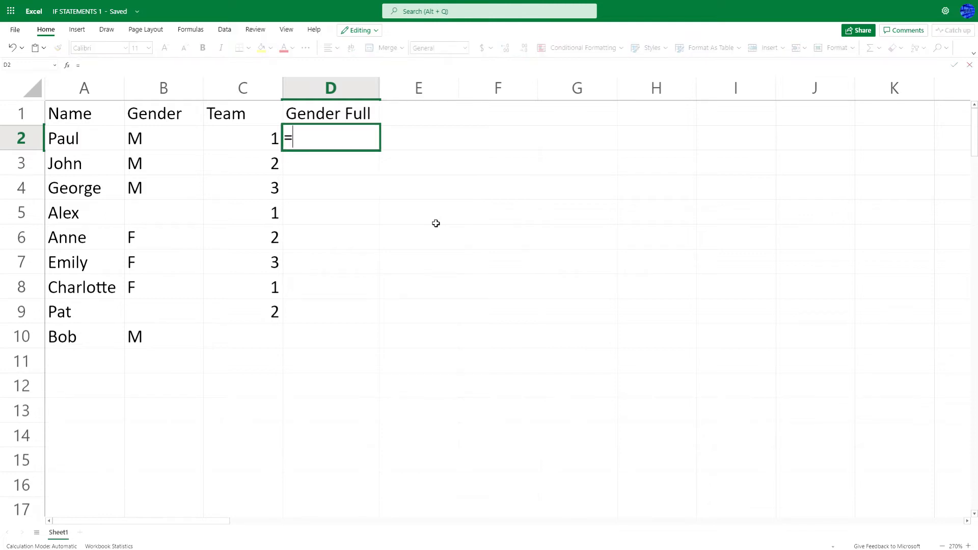
pyautogui.write('IF')
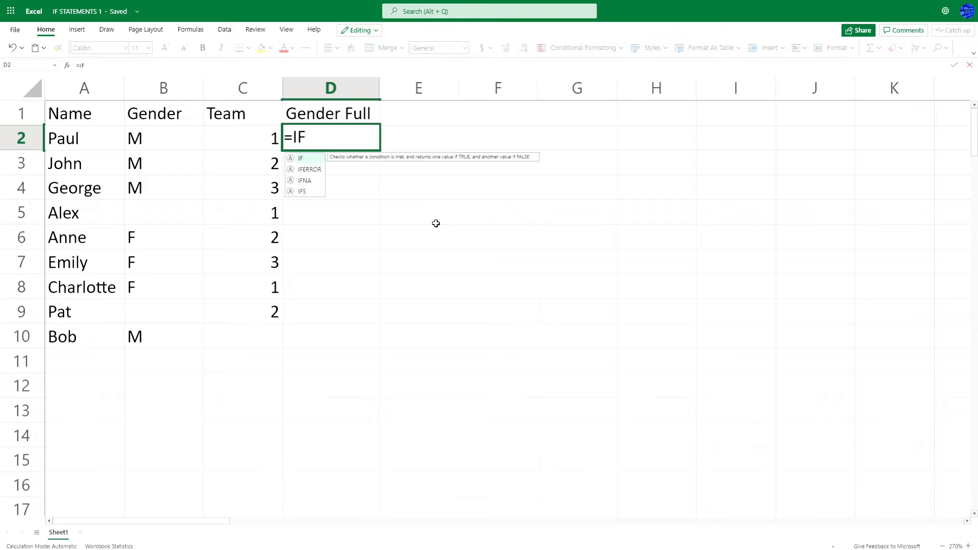
pyautogui.write('(')
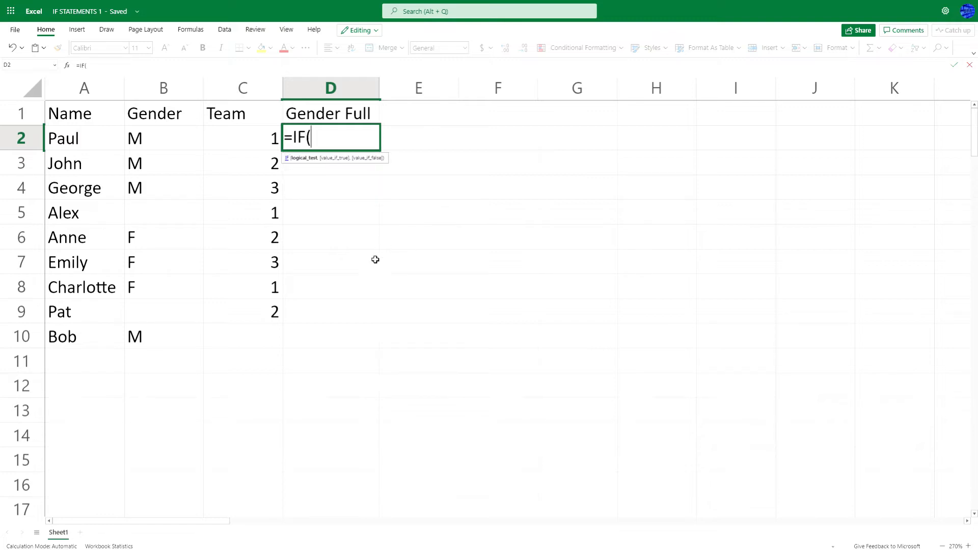
pyautogui.click(153, 138)
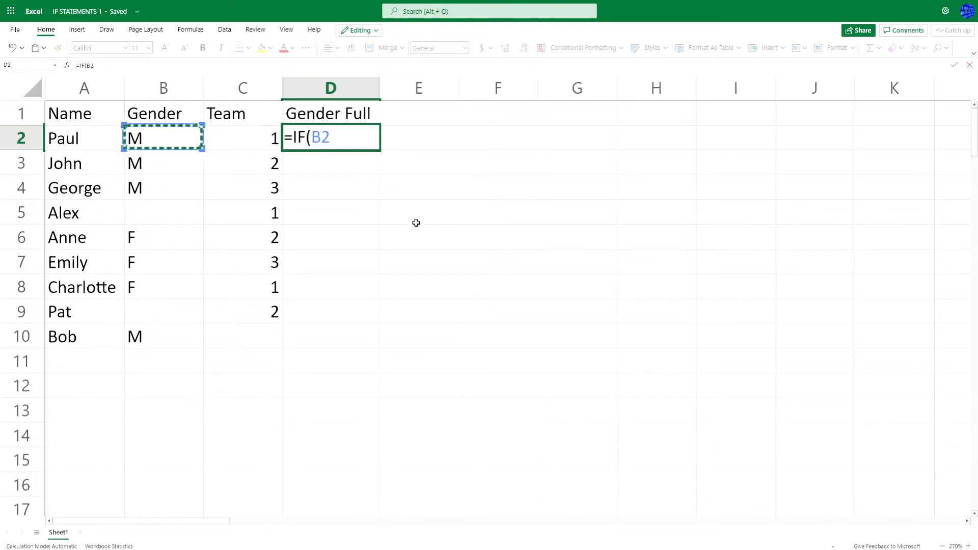
pyautogui.write('=')
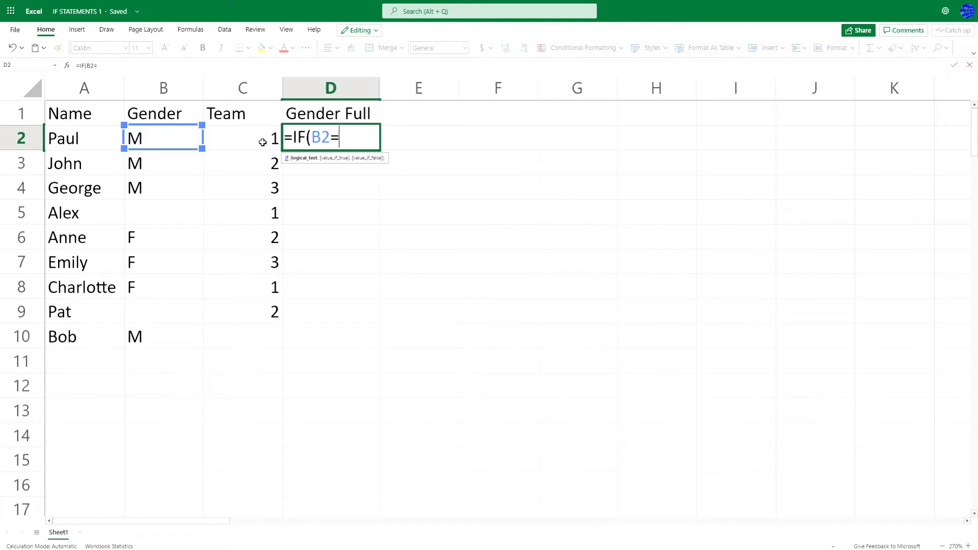
pyautogui.write('"M"')
pyautogui.write(',')
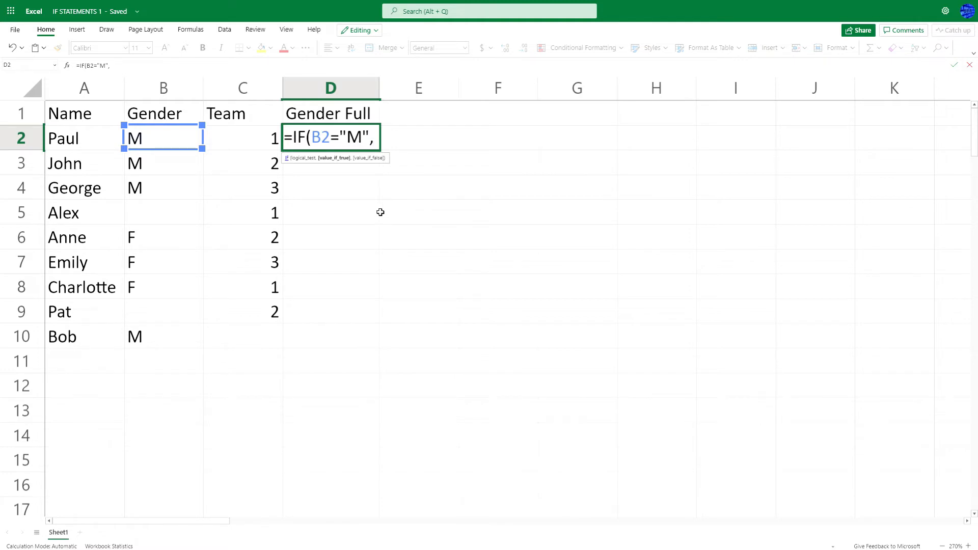
pyautogui.write('"MALE"')
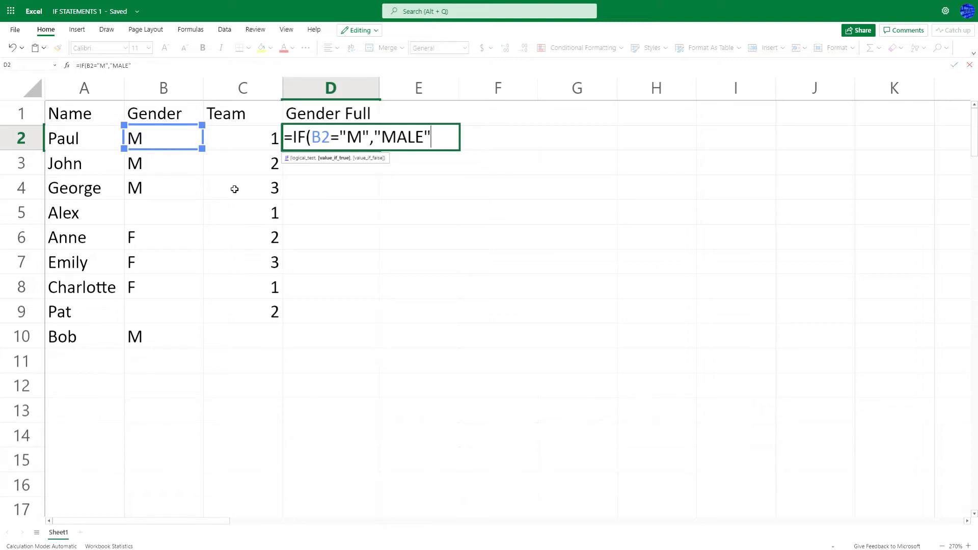
pyautogui.write(',')
pyautogui.write('"FEMAL')
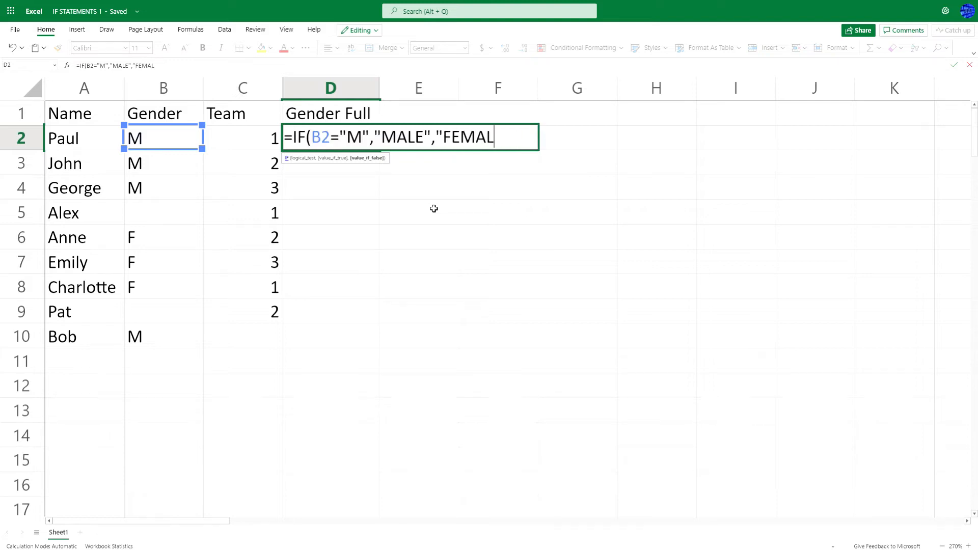
pyautogui.write('E")')
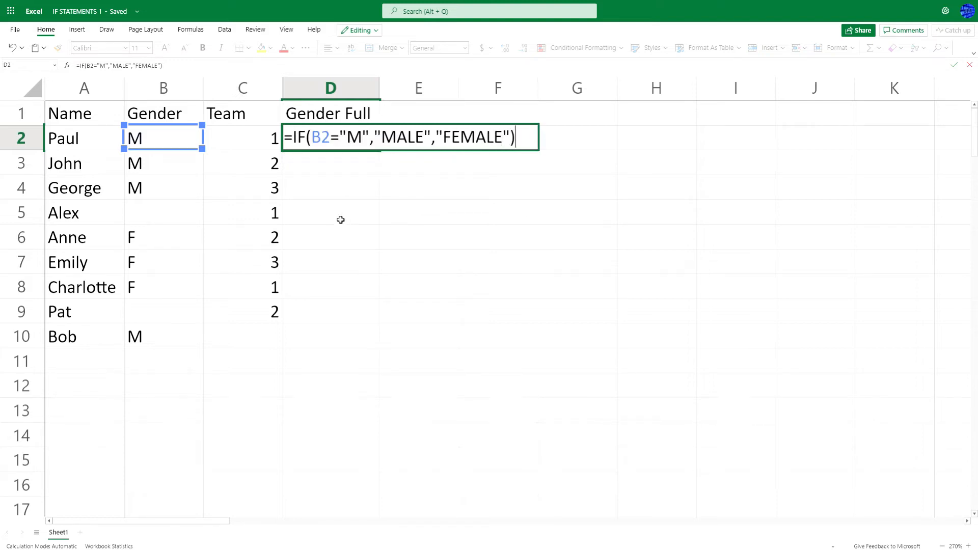
pyautogui.press('Return')
pyautogui.press('Up')
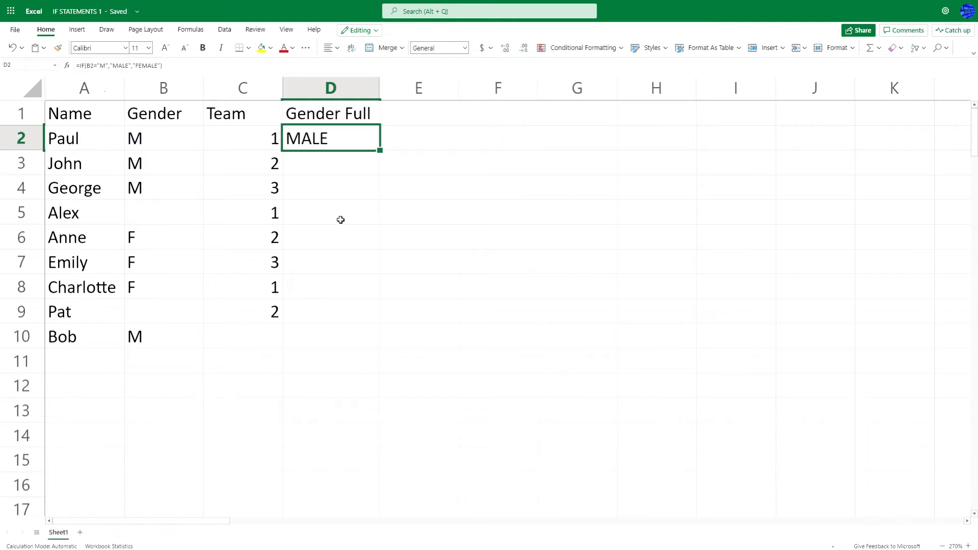
pyautogui.moveTo(378, 151); pyautogui.dragTo(377, 346)
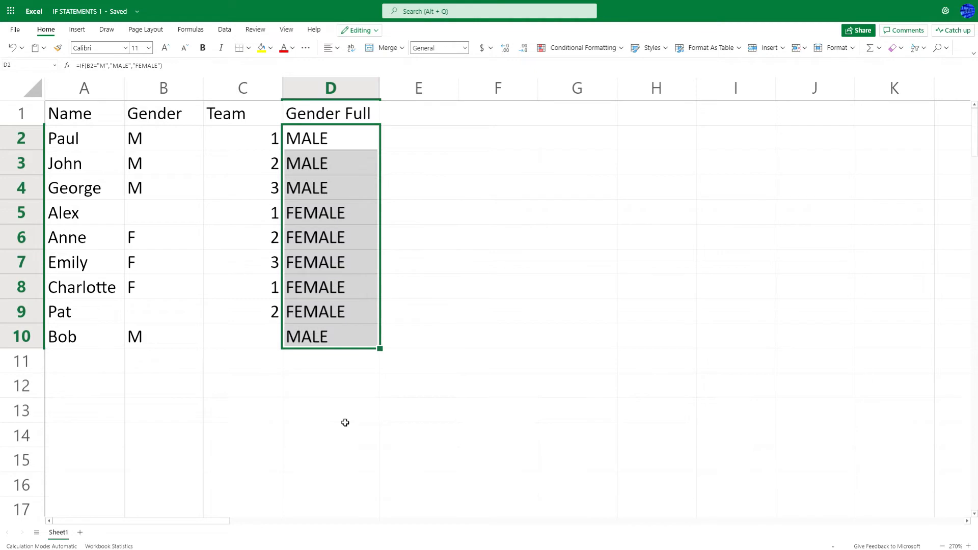
pyautogui.click(469, 307)
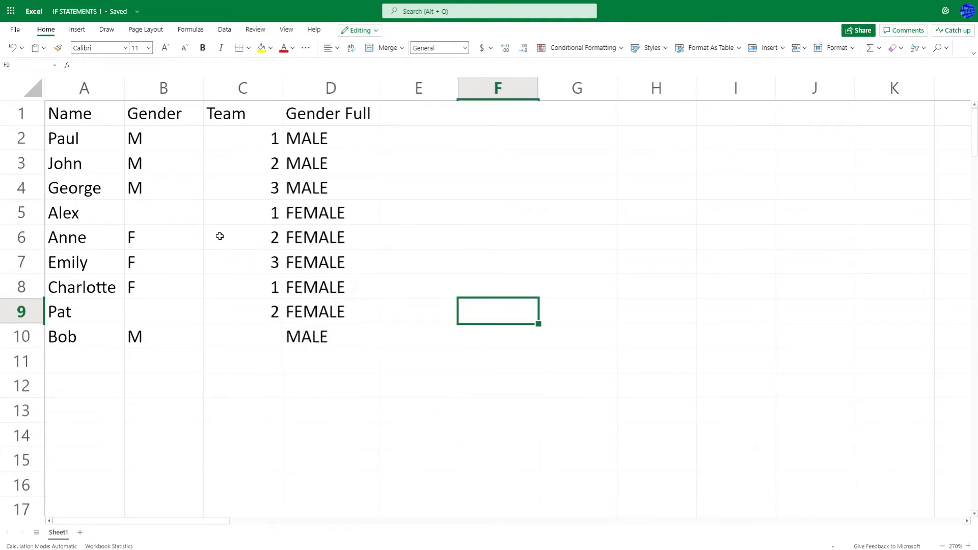
# - Compare the Gender Full formulas in D2 to D5 and D9 with the data in their rows
pyautogui.click(319, 140)
pyautogui.click(320, 168)
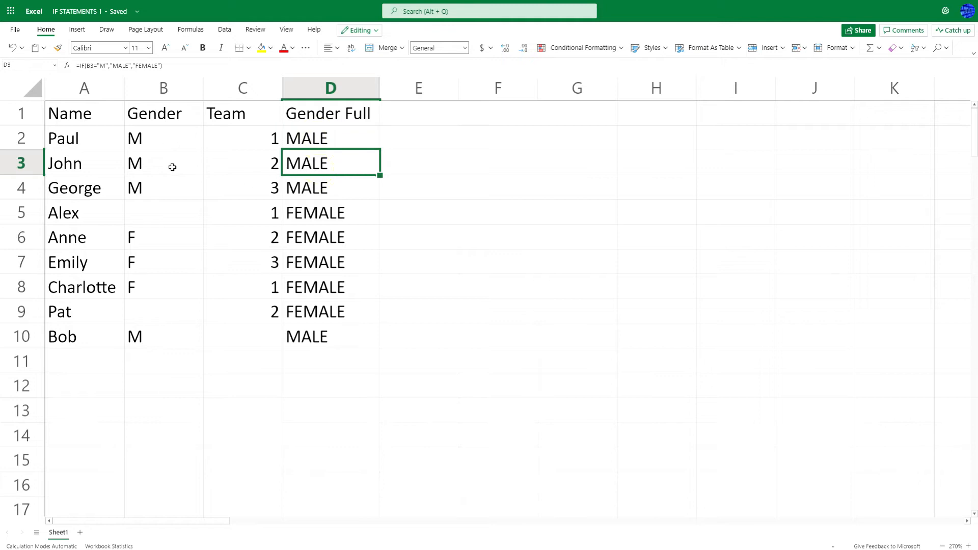
pyautogui.click(303, 194)
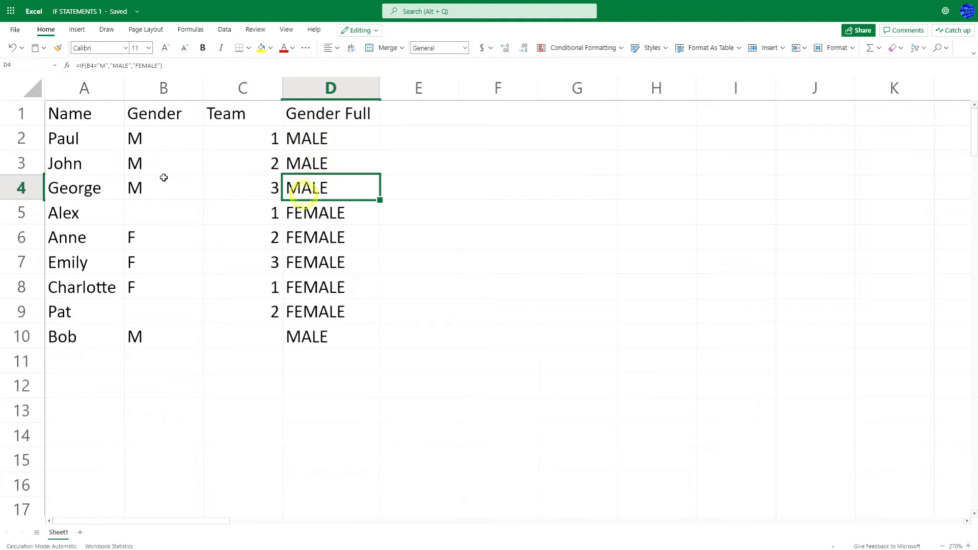
pyautogui.click(332, 210)
pyautogui.moveTo(111, 212); pyautogui.dragTo(316, 212)
pyautogui.moveTo(102, 318); pyautogui.dragTo(306, 316)
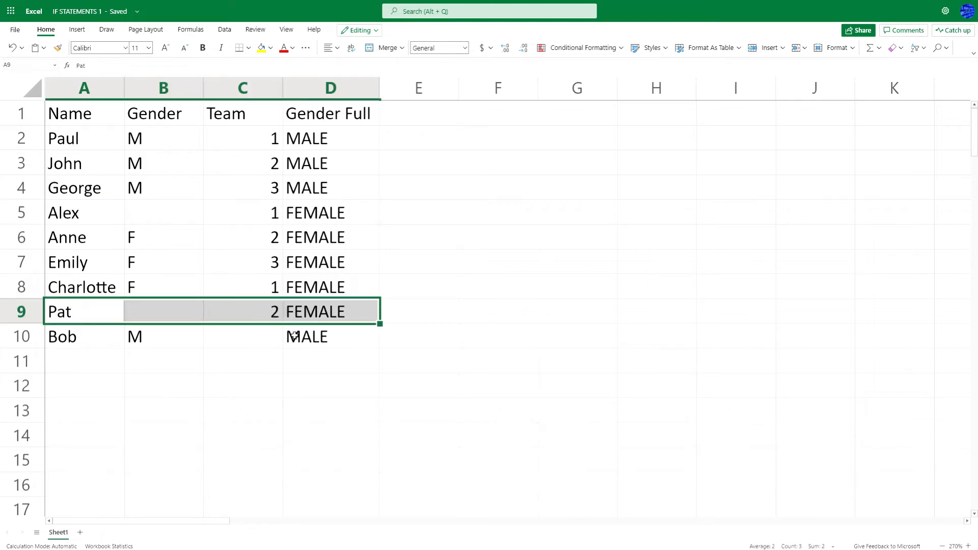
pyautogui.click(317, 214)
pyautogui.click(325, 308)
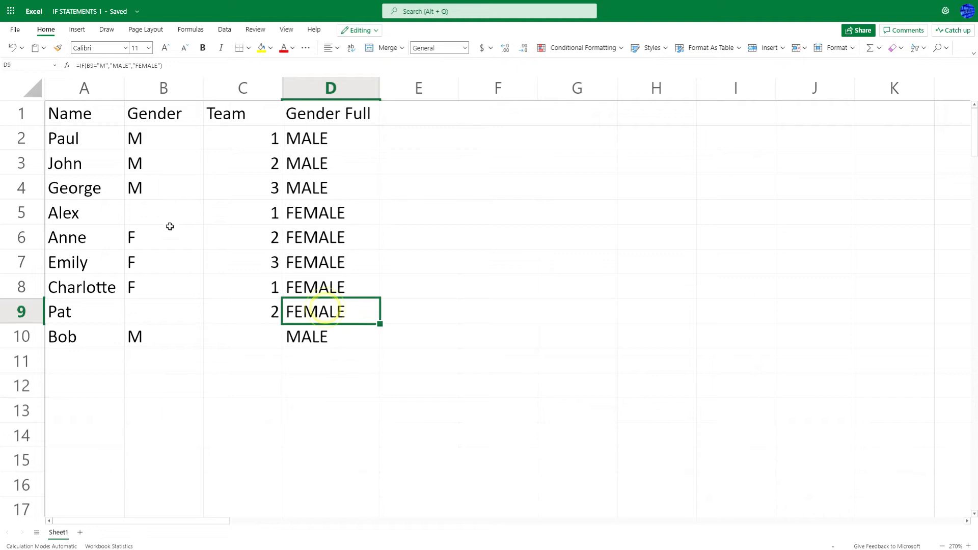
# - Examine the blank gender cells B5 and B9 against the formula's results in their rows
pyautogui.click(142, 212)
pyautogui.click(149, 311)
pyautogui.click(140, 216)
pyautogui.click(153, 311)
pyautogui.click(156, 216)
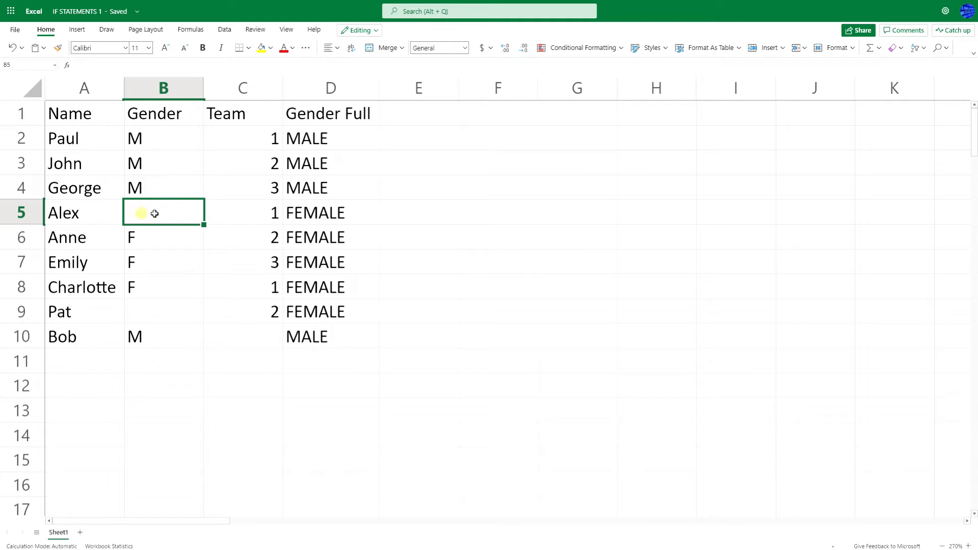
pyautogui.click(152, 236)
pyautogui.click(143, 214)
pyautogui.click(161, 304)
pyautogui.click(141, 213)
pyautogui.click(150, 310)
pyautogui.click(145, 220)
pyautogui.click(162, 310)
pyautogui.click(148, 213)
pyautogui.click(161, 309)
pyautogui.click(148, 216)
pyautogui.click(137, 209)
pyautogui.click(161, 308)
pyautogui.click(153, 213)
pyautogui.click(162, 315)
pyautogui.click(153, 218)
# - Replace the false result in D2 with a nested IF, making the formula =IF(B2="M","MALE",IF(B2="F","FEMALE",""))
pyautogui.click(312, 139)
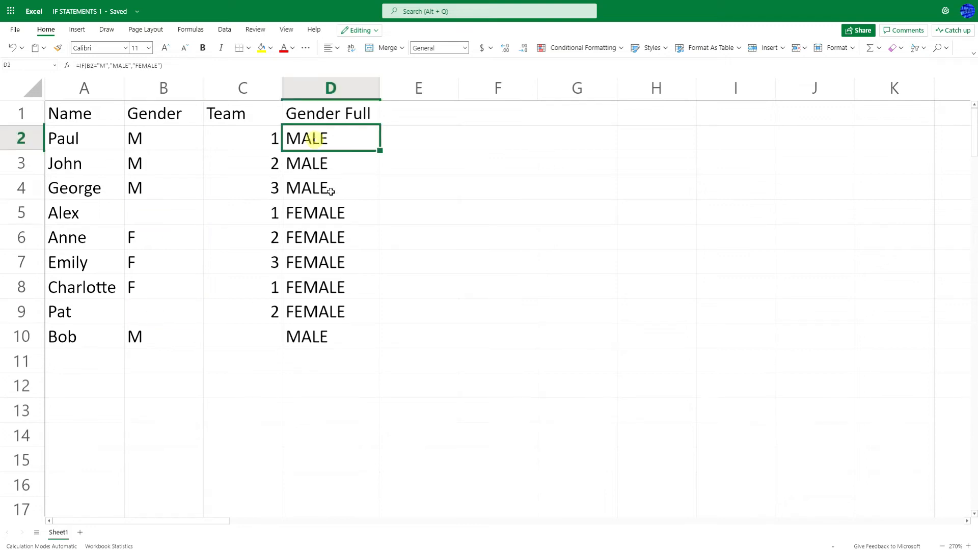
pyautogui.doubleClick(327, 139)
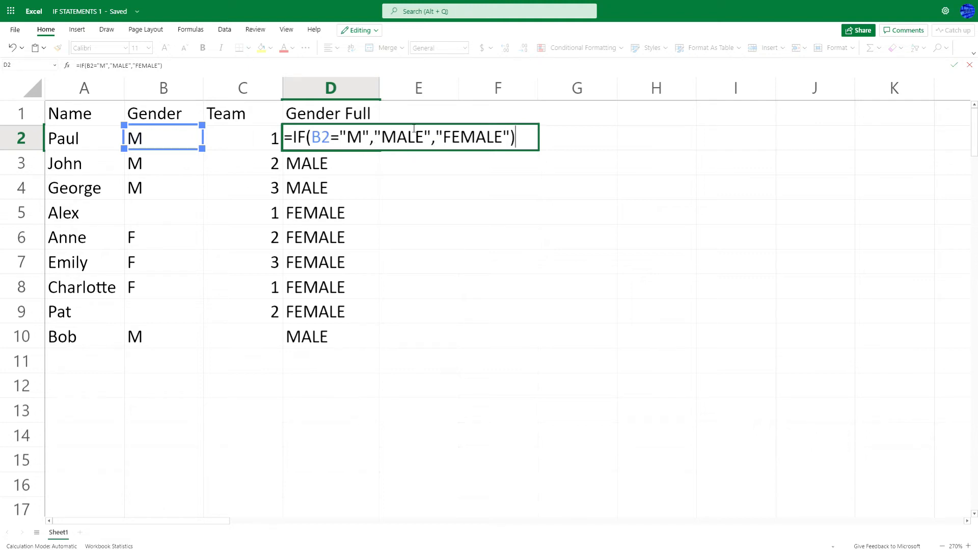
pyautogui.moveTo(439, 135); pyautogui.dragTo(525, 135)
pyautogui.press('BackSpace')
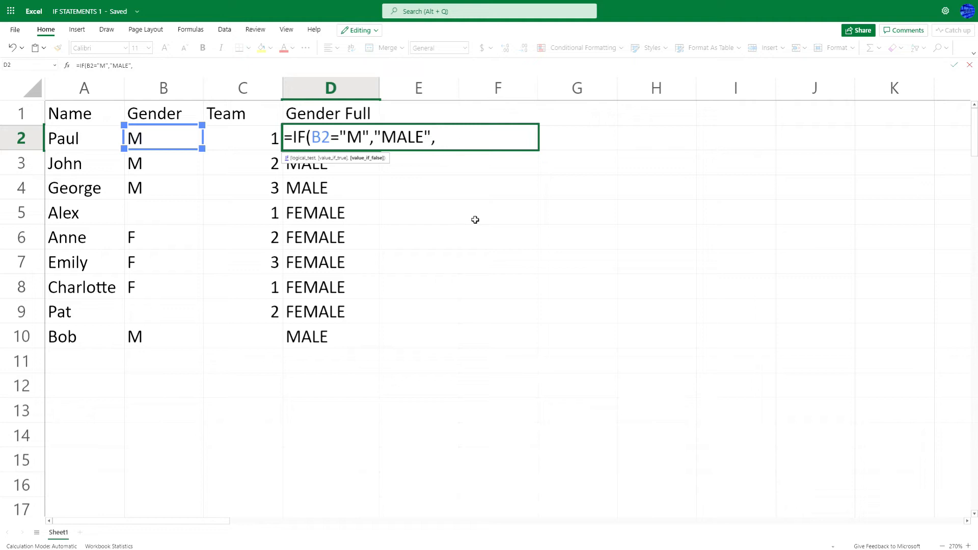
pyautogui.write('IF(')
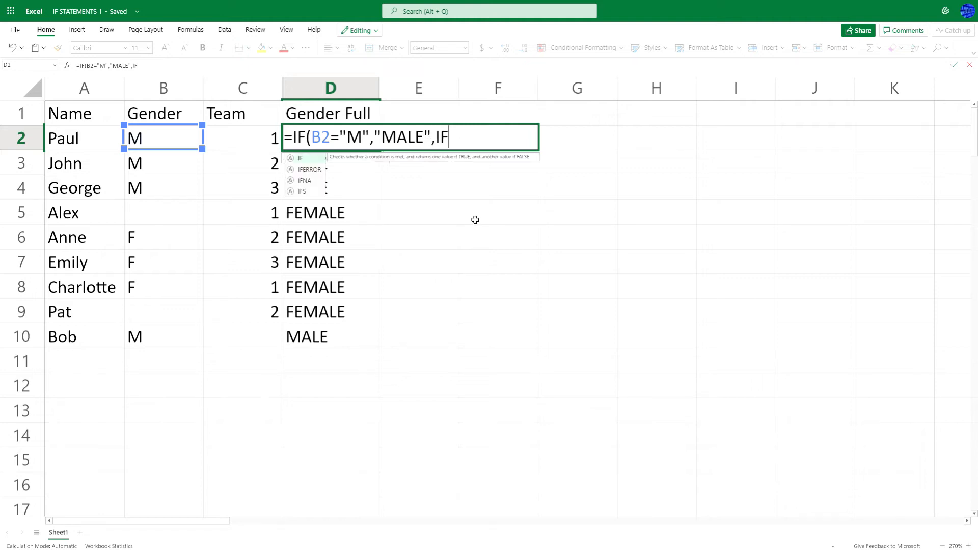
pyautogui.click(149, 141)
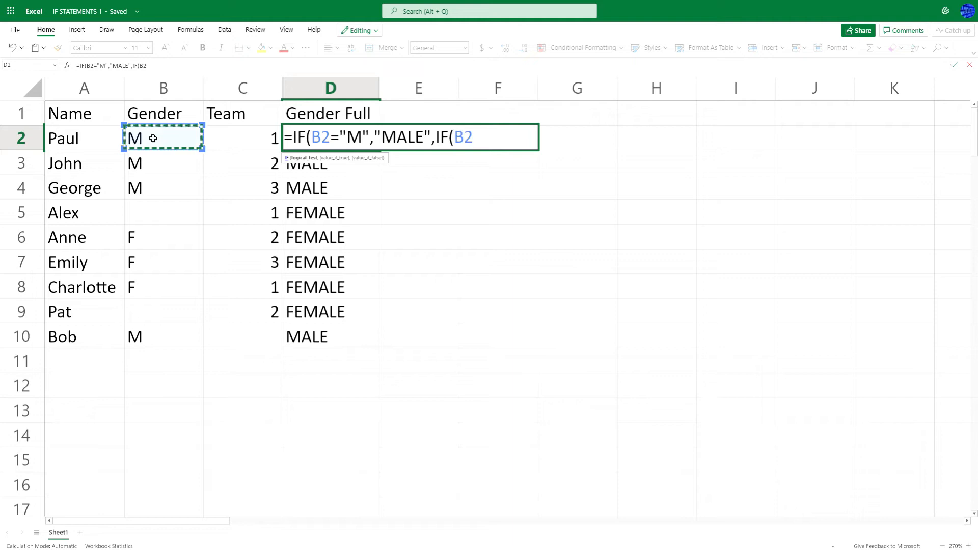
pyautogui.write('="F"')
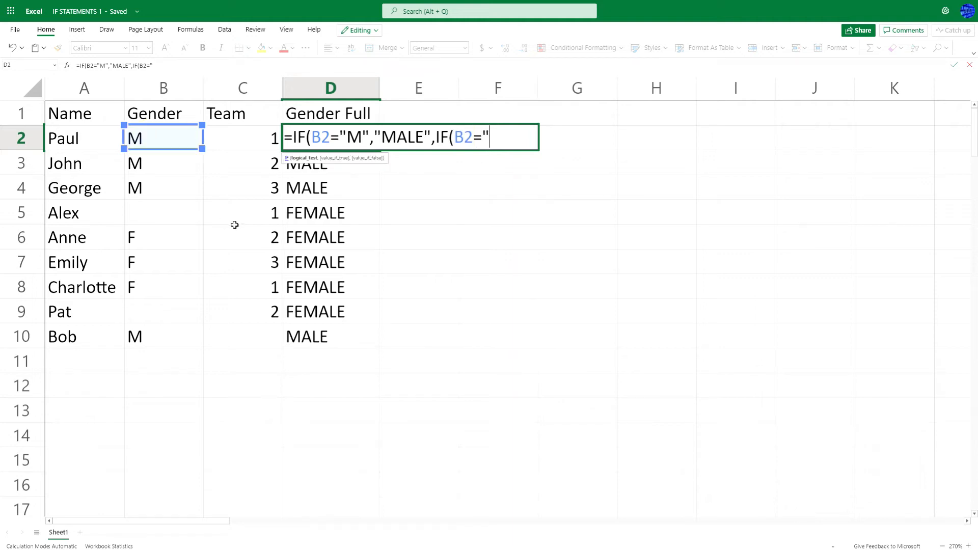
pyautogui.write(',"FEMALE"')
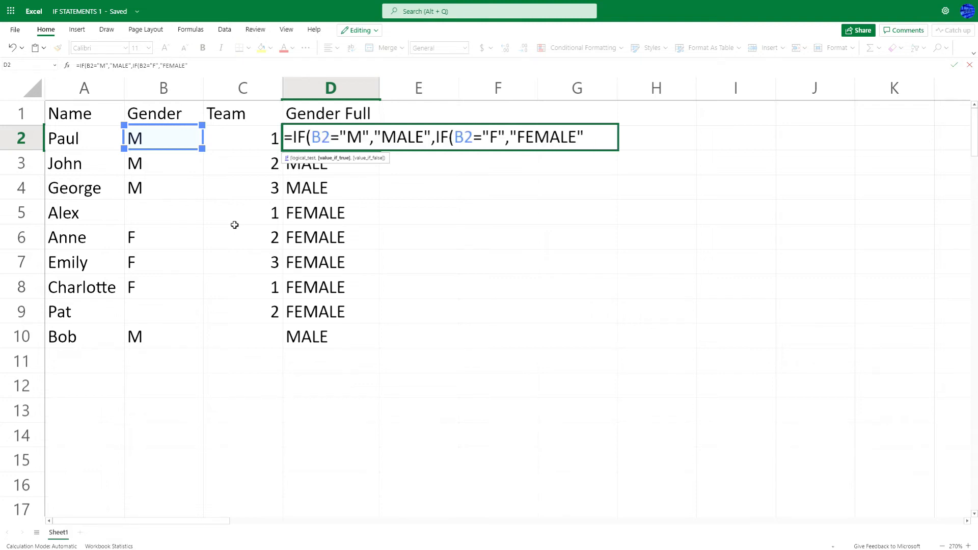
pyautogui.write(',')
pyautogui.write('""))')
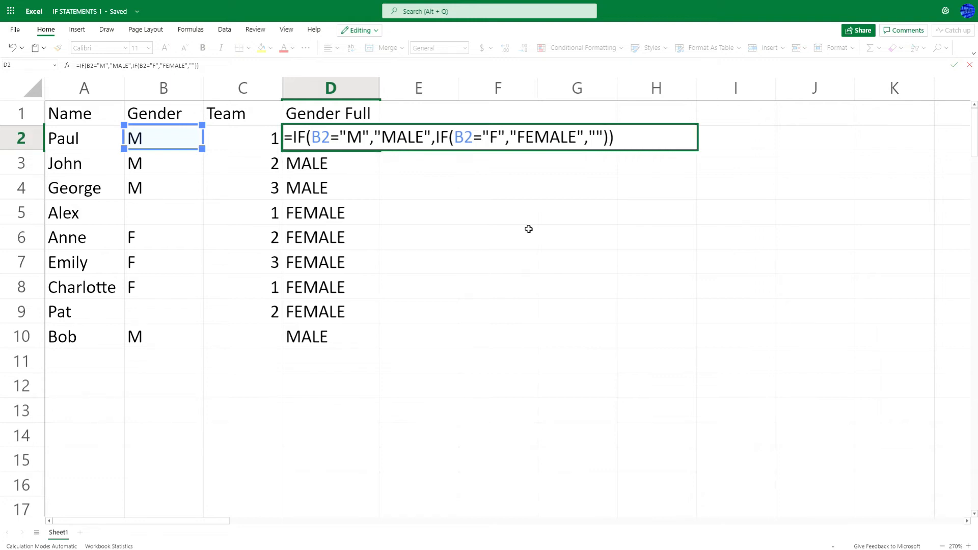
pyautogui.press('Return')
pyautogui.press('Up')
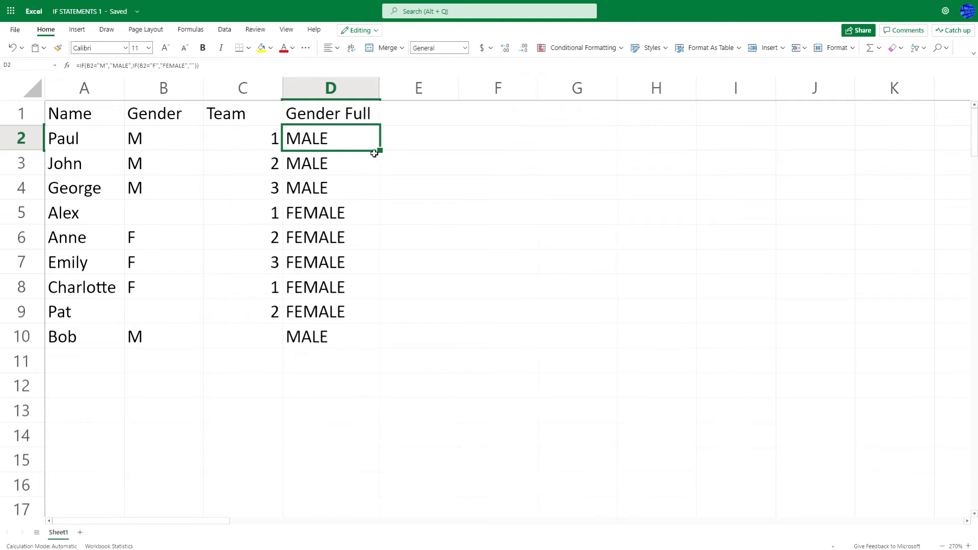
# - Fill the nested IF formula from D2 down to D10
pyautogui.moveTo(380, 149); pyautogui.dragTo(359, 334)
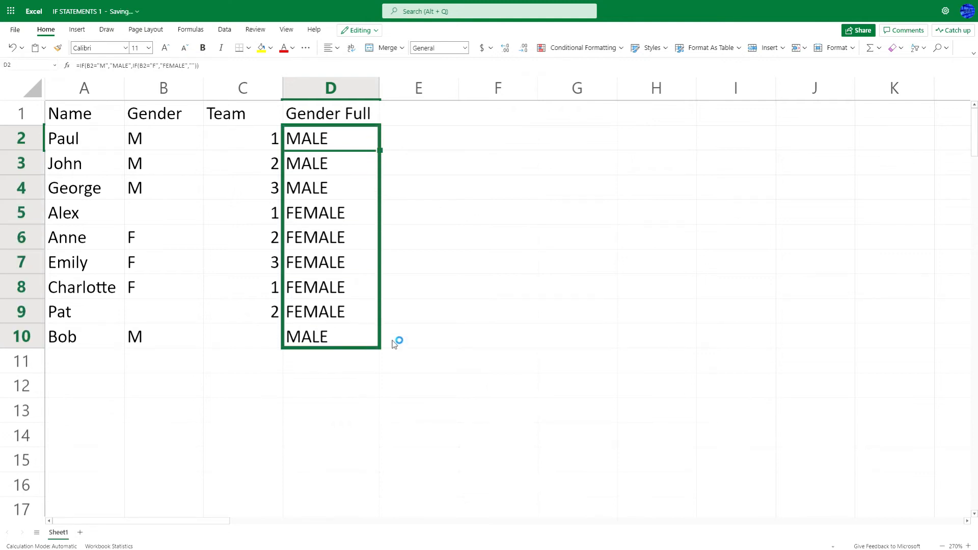
pyautogui.click(454, 363)
# - Compare the Gender Full results in D5 and D9 with the blank gender cells B5 and B9
pyautogui.click(322, 210)
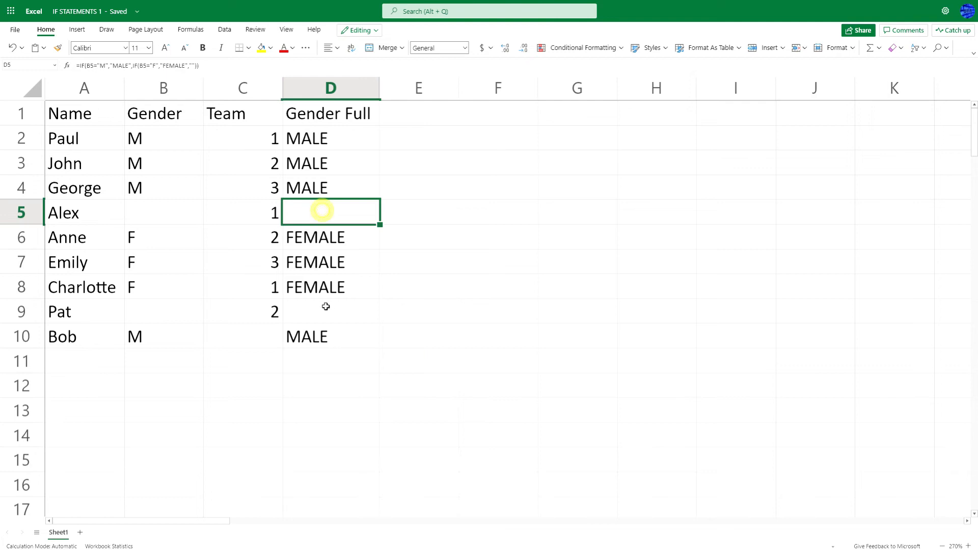
pyautogui.click(322, 311)
pyautogui.click(322, 211)
pyautogui.click(322, 312)
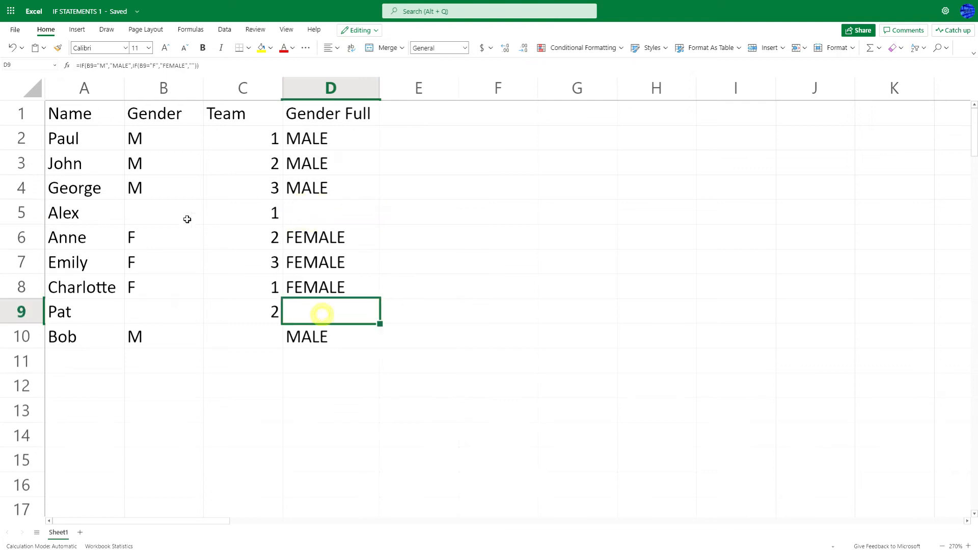
pyautogui.click(180, 214)
pyautogui.click(181, 314)
pyautogui.click(304, 214)
pyautogui.click(321, 309)
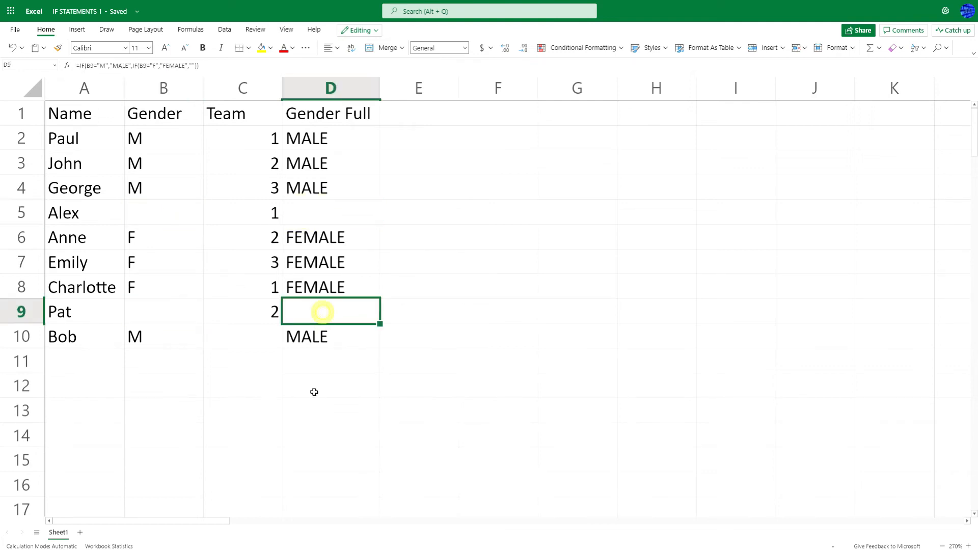
# - Enter the column header Team Colour in cell E1
pyautogui.click(423, 110)
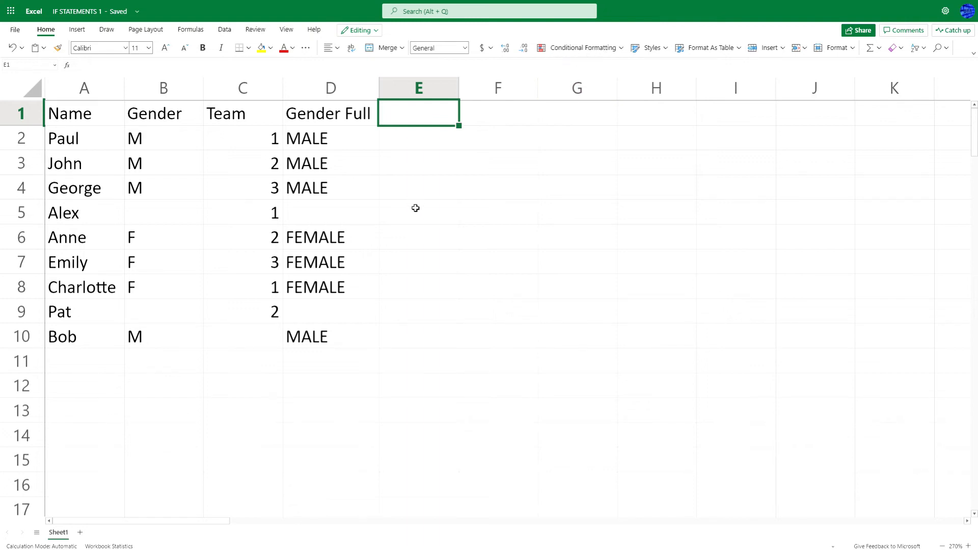
pyautogui.write('t')
pyautogui.press('BackSpace')
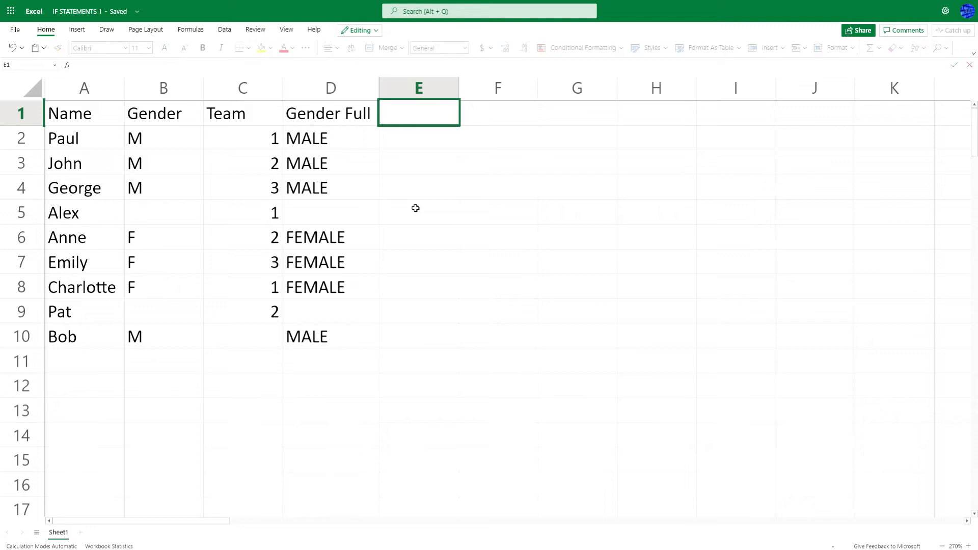
pyautogui.write('Team Colour')
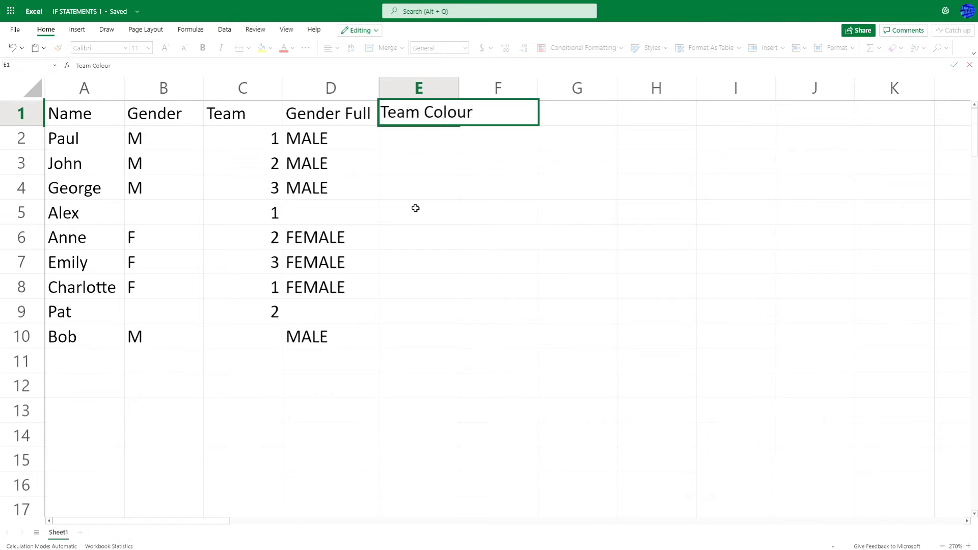
pyautogui.press('Return')
pyautogui.click(459, 91)
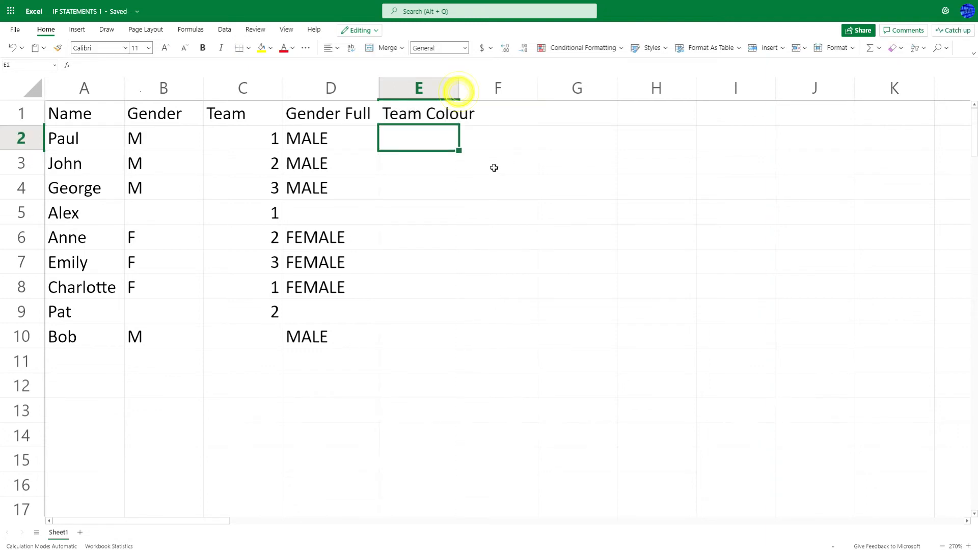
# - Start an IF formula in E2 that returns RED for team 1: =IF(C2=1,"RED",
pyautogui.click(428, 136)
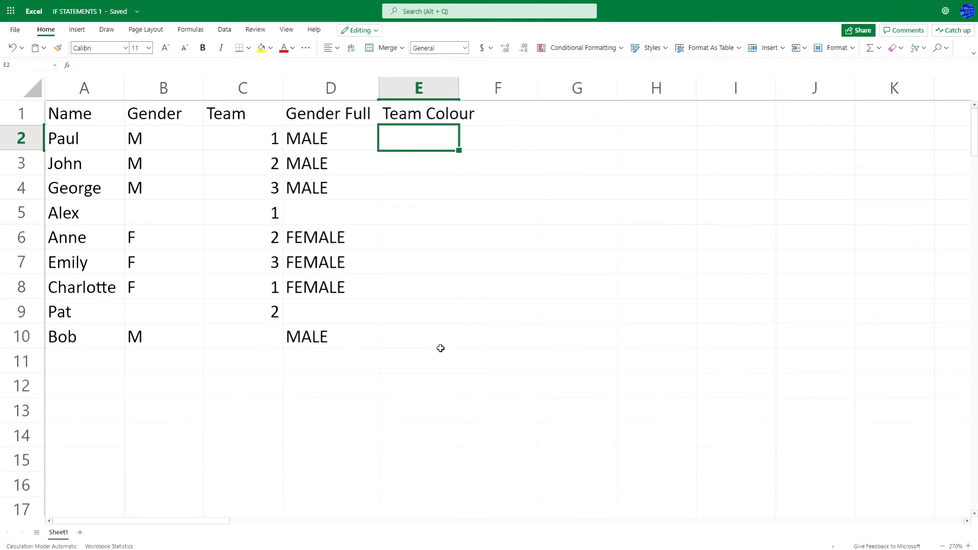
pyautogui.write('=IF(')
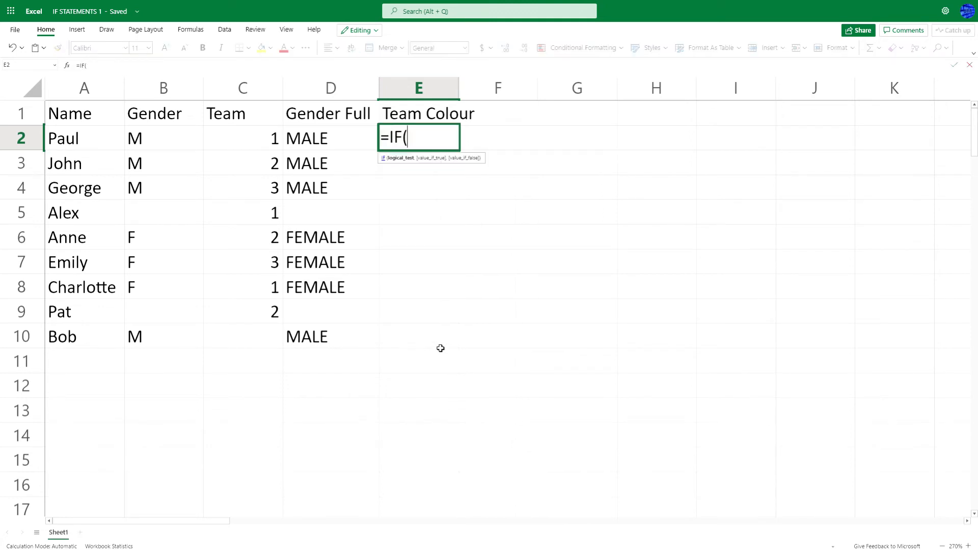
pyautogui.click(233, 139)
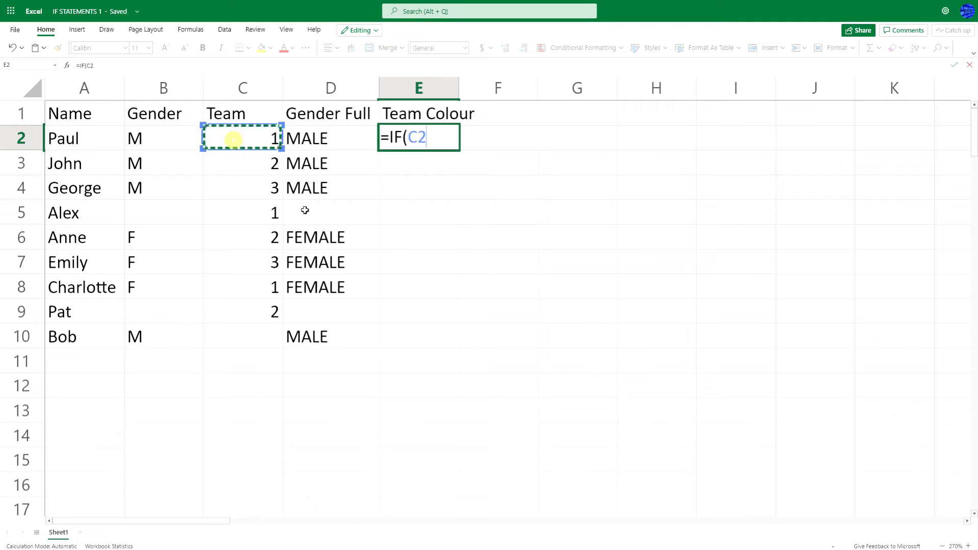
pyautogui.write('=')
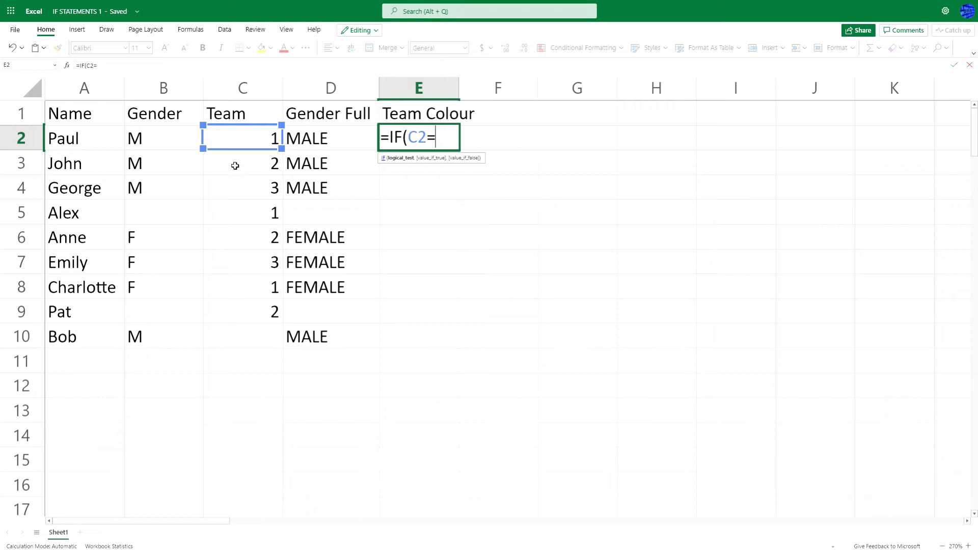
pyautogui.write('1')
pyautogui.write(',')
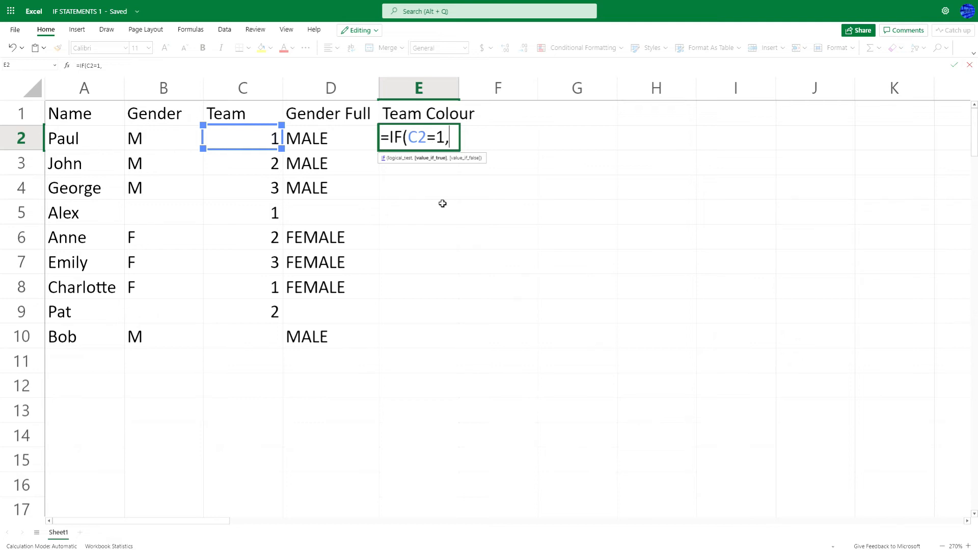
pyautogui.write('"')
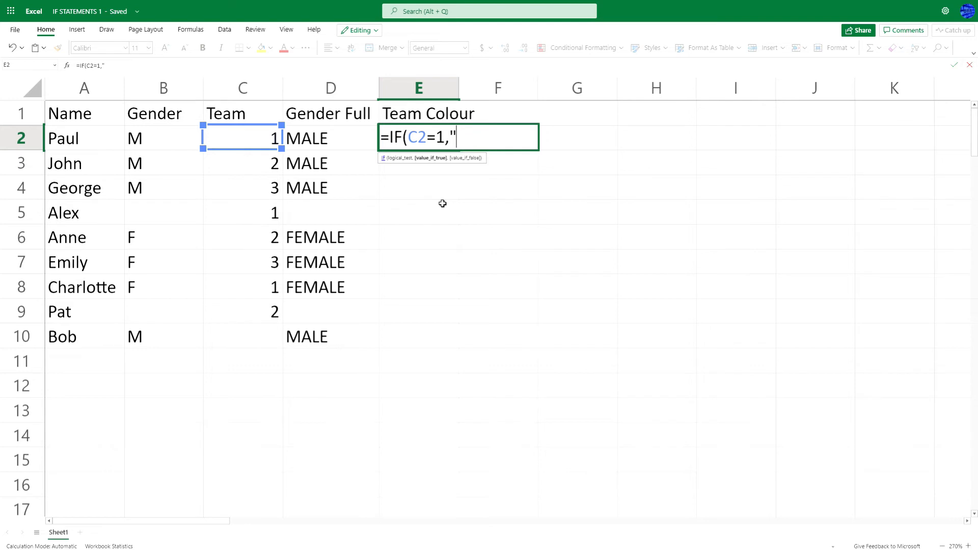
pyautogui.write('RED",')
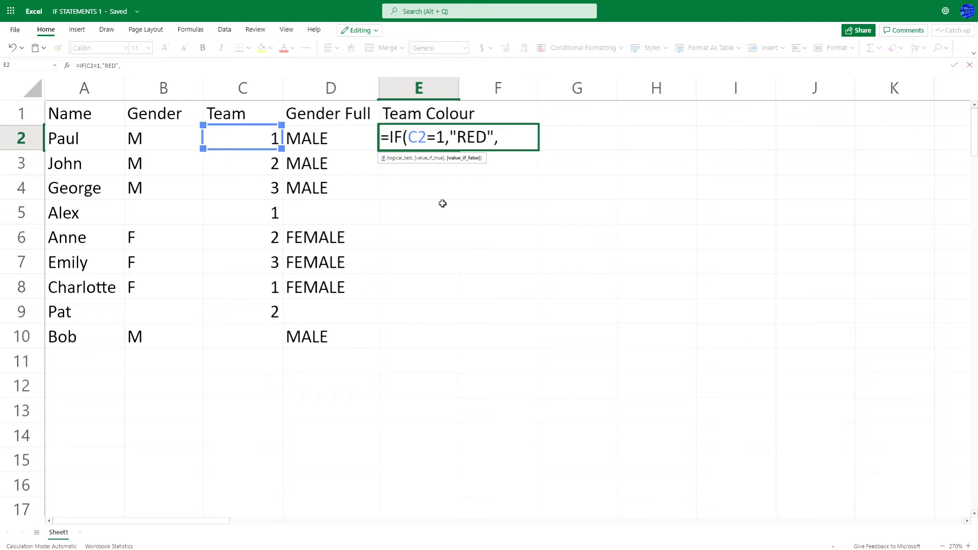
# - Nest a second IF in the E2 formula as its false result, returning GREEN when C2=2
pyautogui.write('IF(')
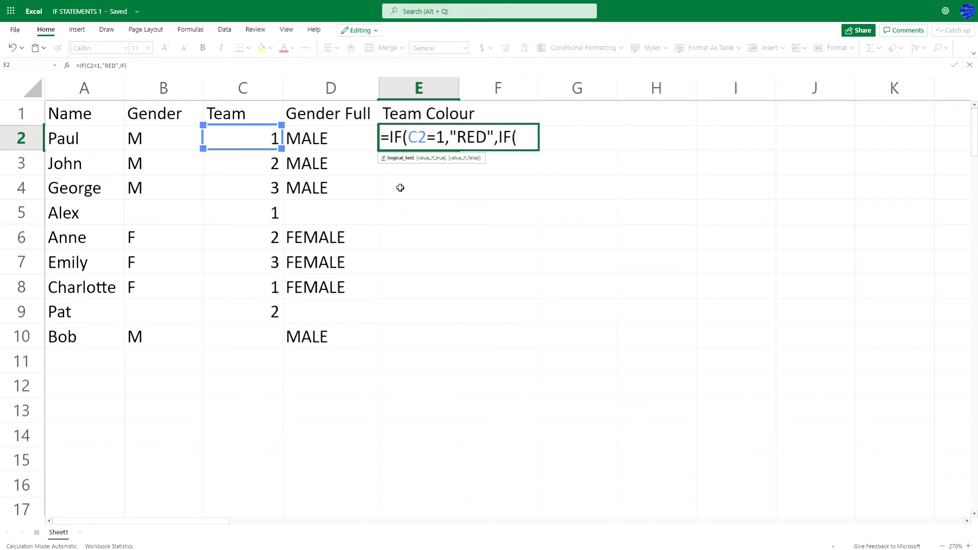
pyautogui.click(252, 138)
pyautogui.write('=')
pyautogui.write('2=2')
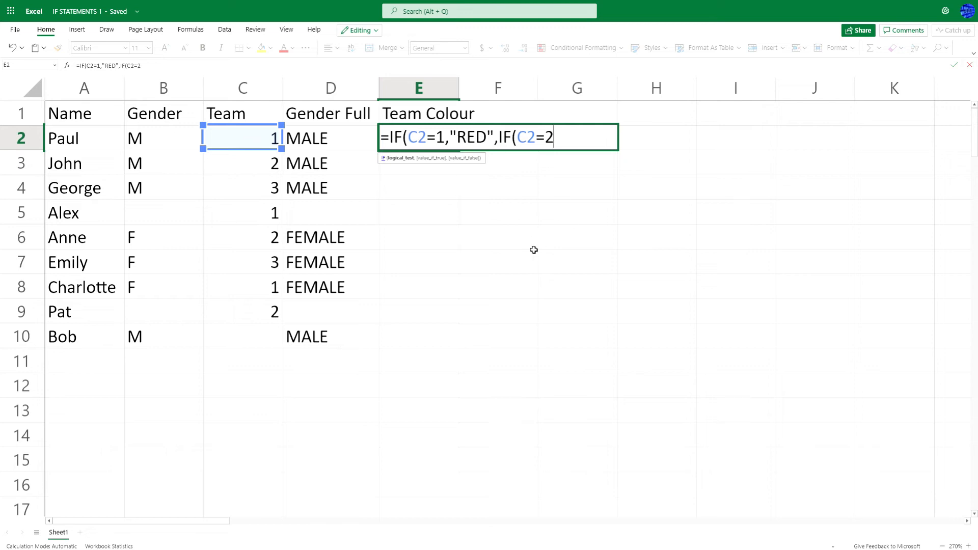
pyautogui.write(',')
pyautogui.write('"')
pyautogui.write('G')
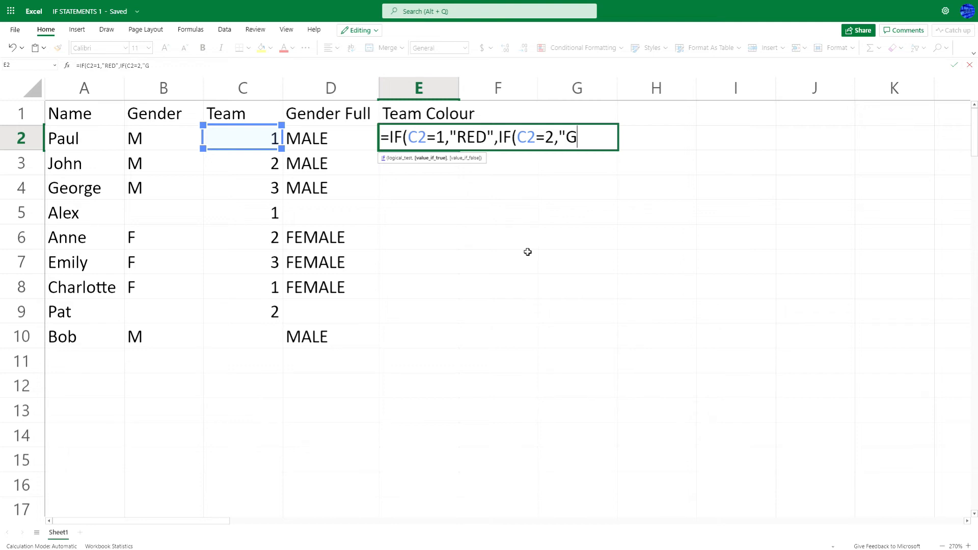
pyautogui.write('REEN"')
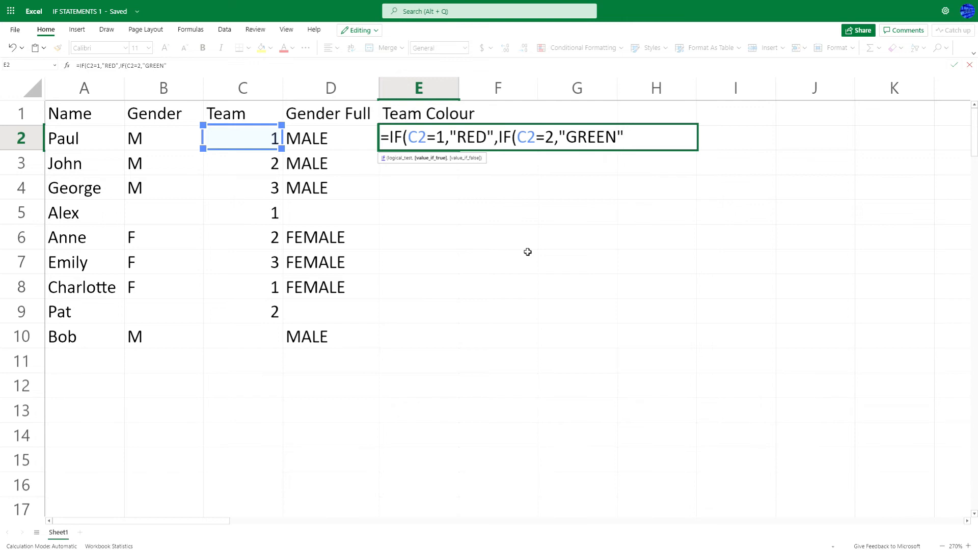
# - Complete the E2 formula with a third nested IF(C2=3,"GOLD","error"), closing all three brackets
pyautogui.write(',IF')
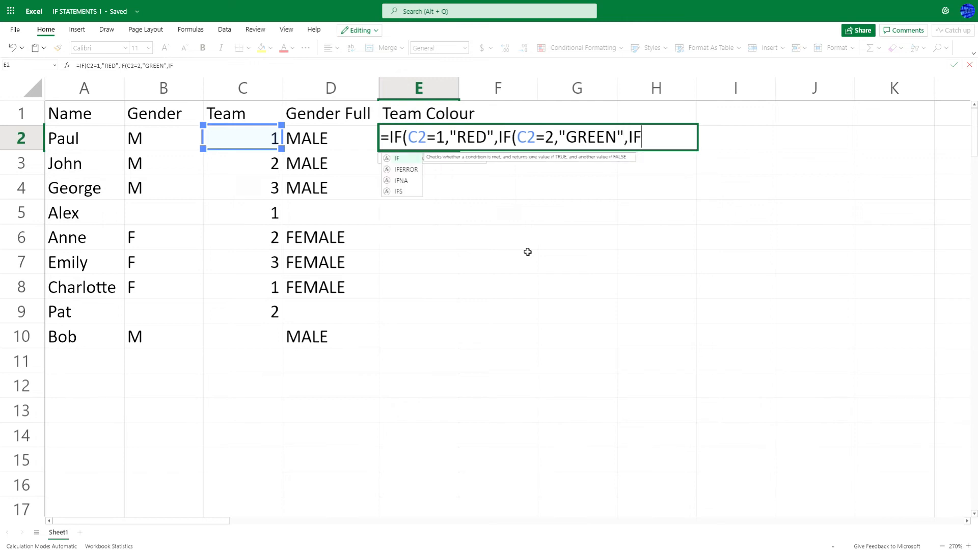
pyautogui.write('(')
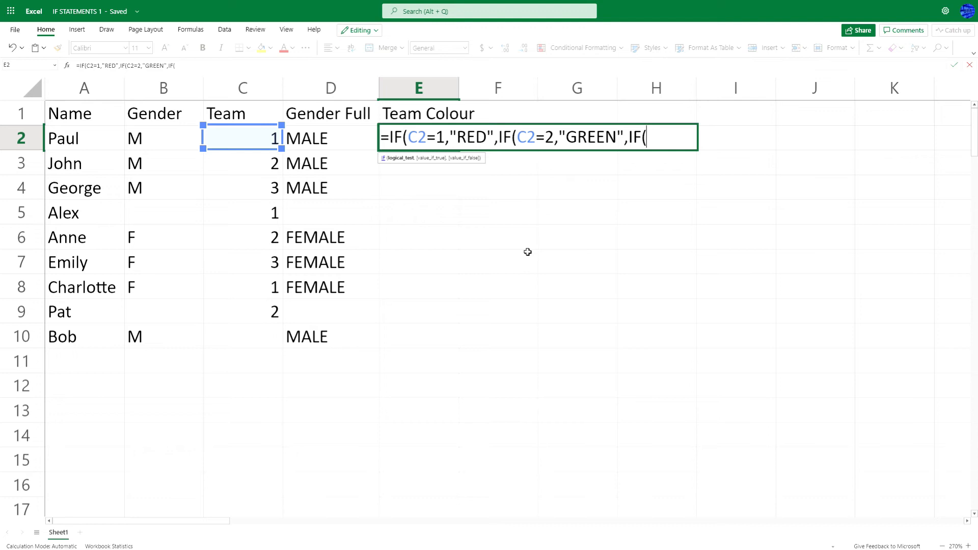
pyautogui.click(255, 136)
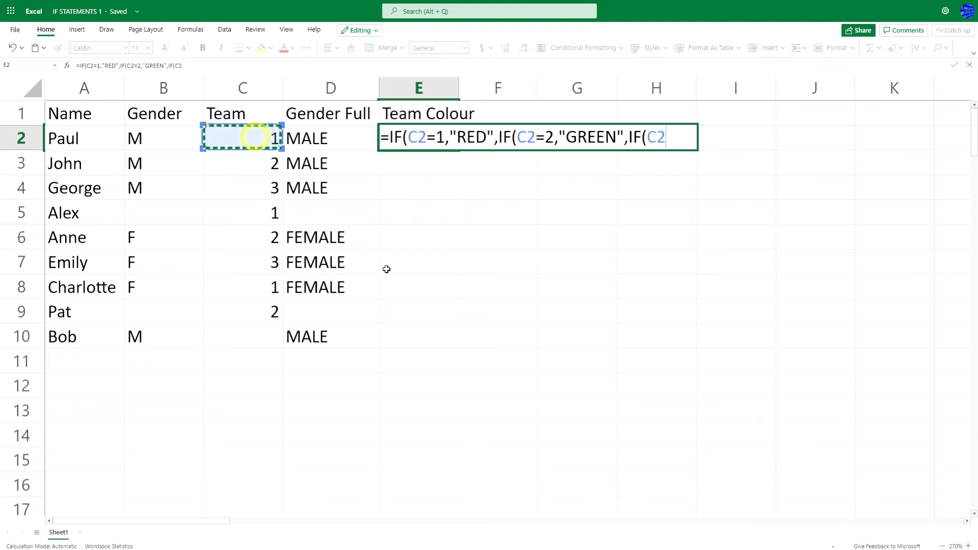
pyautogui.write('=3')
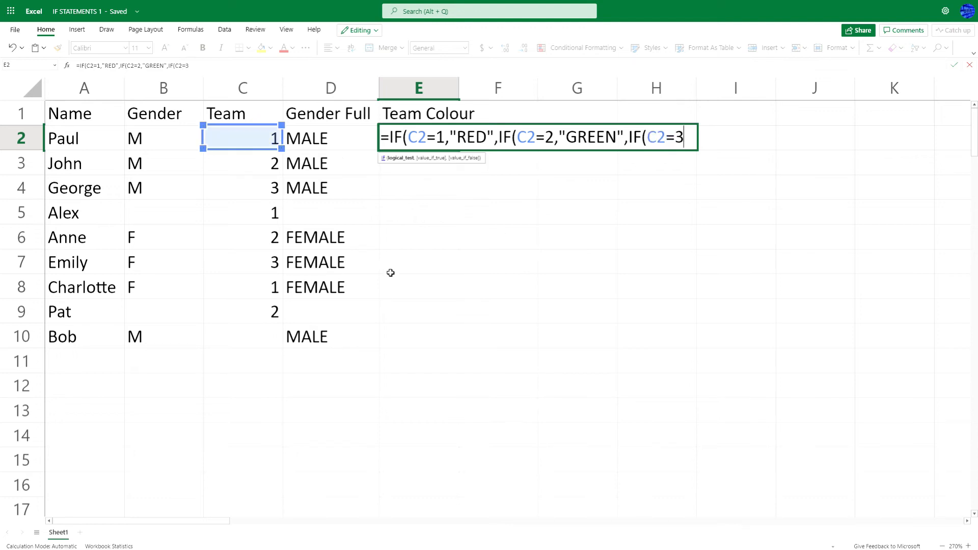
pyautogui.write(',"GOLD"')
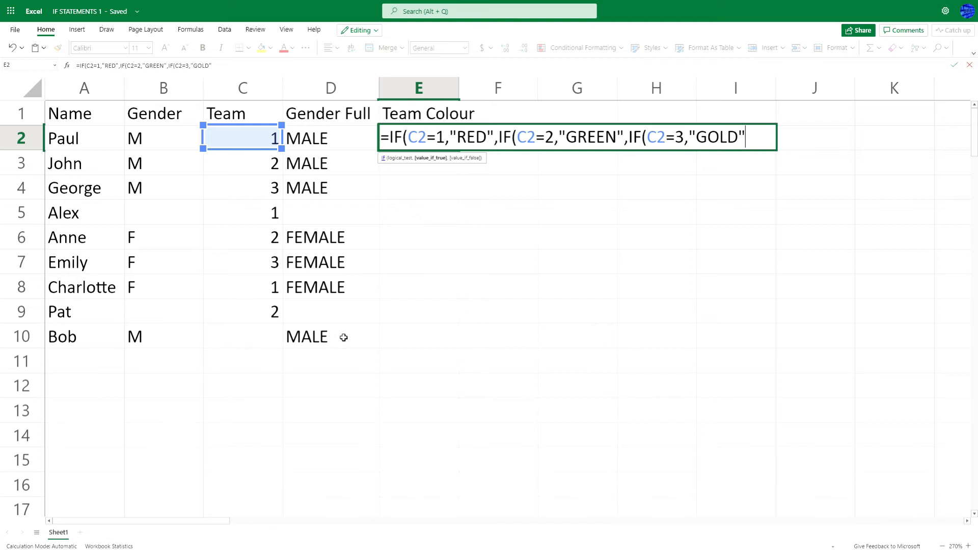
pyautogui.write(',')
pyautogui.write('"error"')
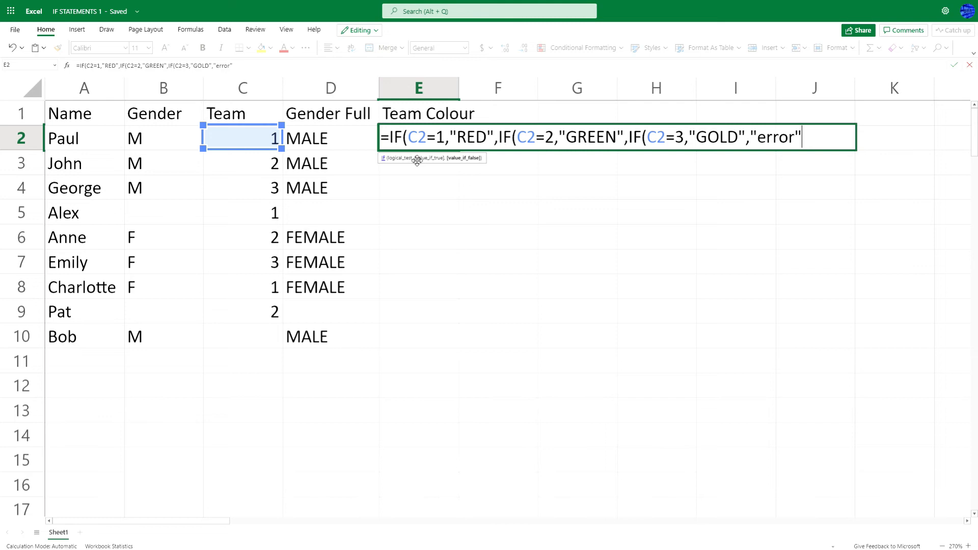
pyautogui.write(')))')
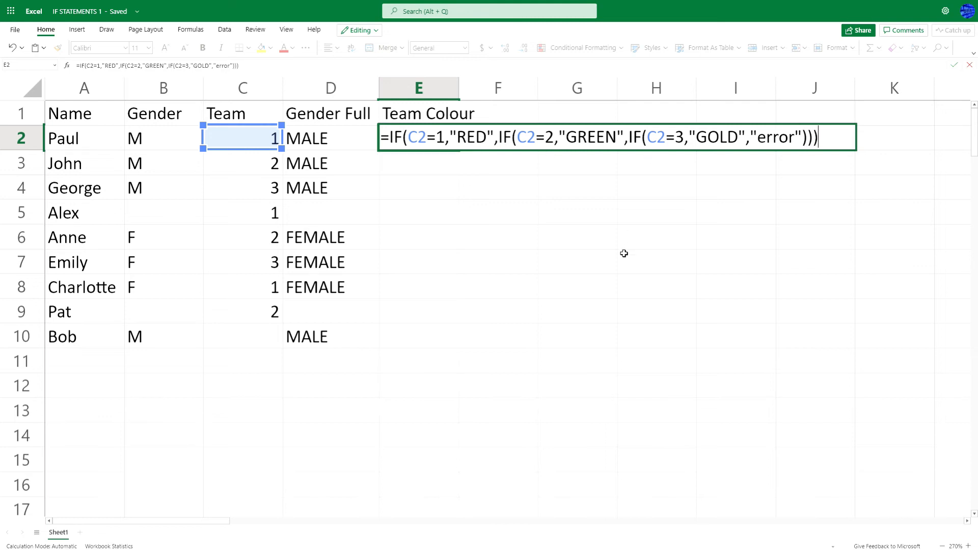
pyautogui.press('Return')
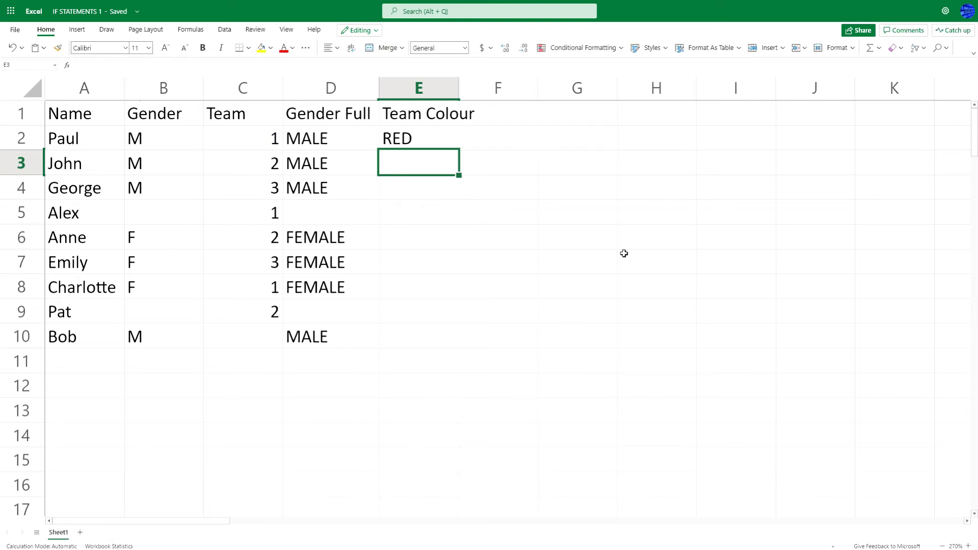
# - Fill the Team Colour formula from E2 down to E10
pyautogui.press('Up')
pyautogui.moveTo(459, 150); pyautogui.dragTo(446, 332)
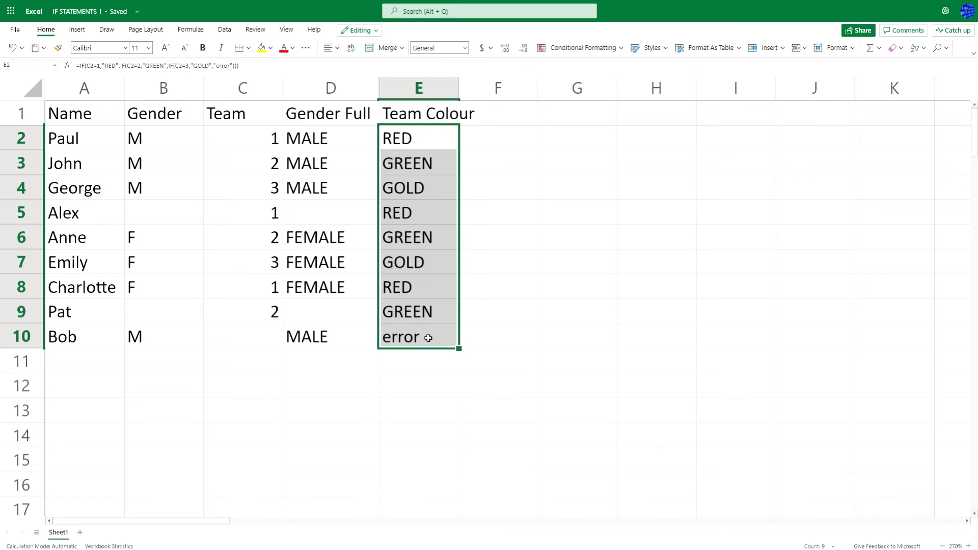
pyautogui.click(545, 257)
# - Add a conditional formatting rule to E2:E10 giving cells equal to "RED", entered with quotation marks, a light red fill with dark red text
pyautogui.moveTo(411, 136); pyautogui.dragTo(427, 338)
pyautogui.click(619, 50)
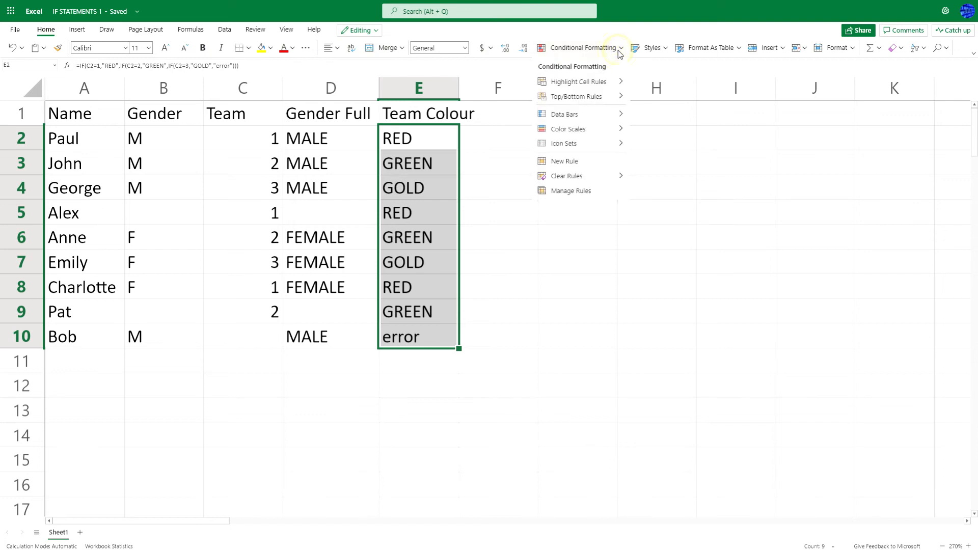
pyautogui.click(589, 166)
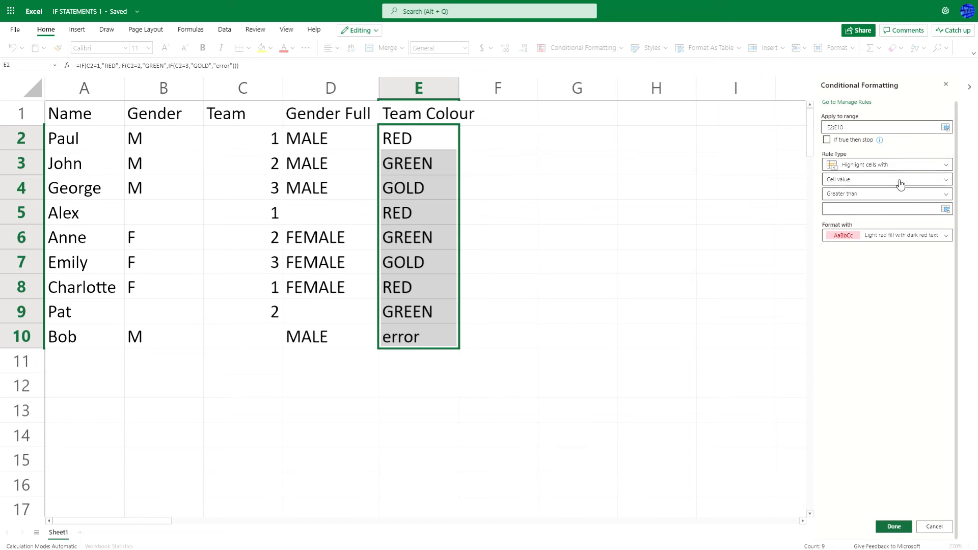
pyautogui.click(892, 196)
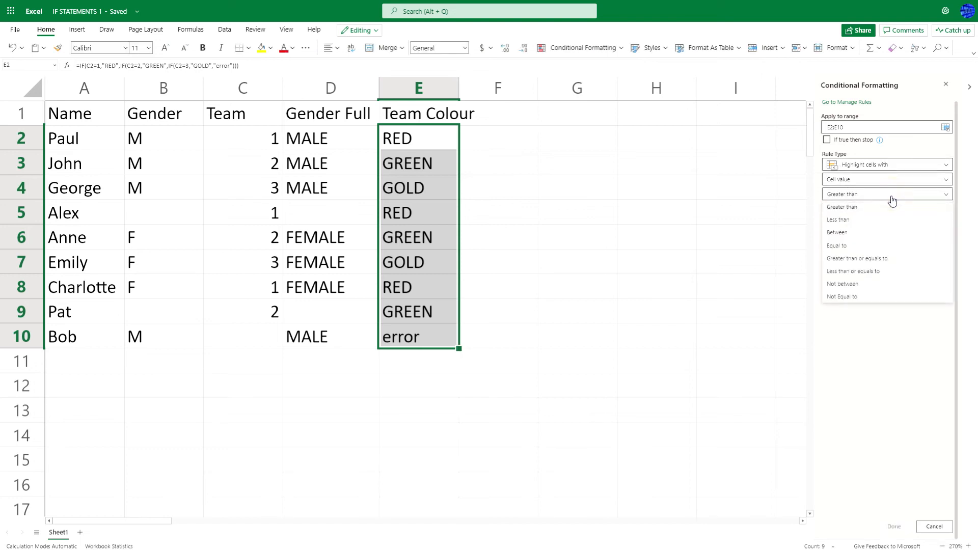
pyautogui.click(847, 246)
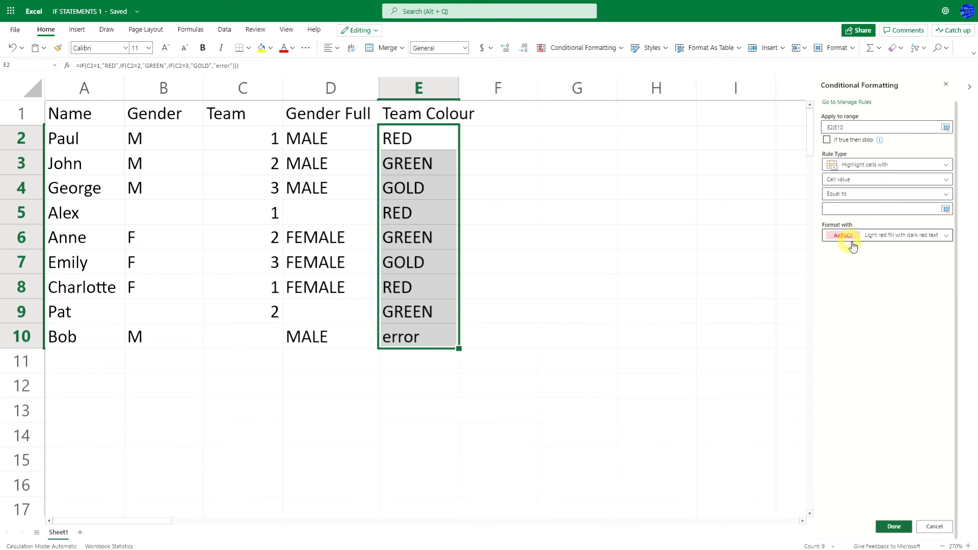
pyautogui.click(836, 208)
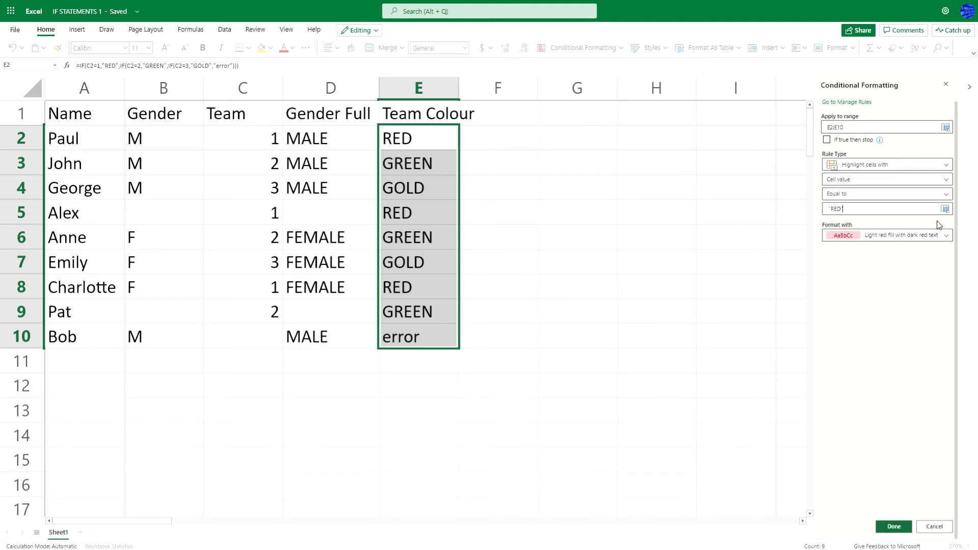
pyautogui.click(945, 237)
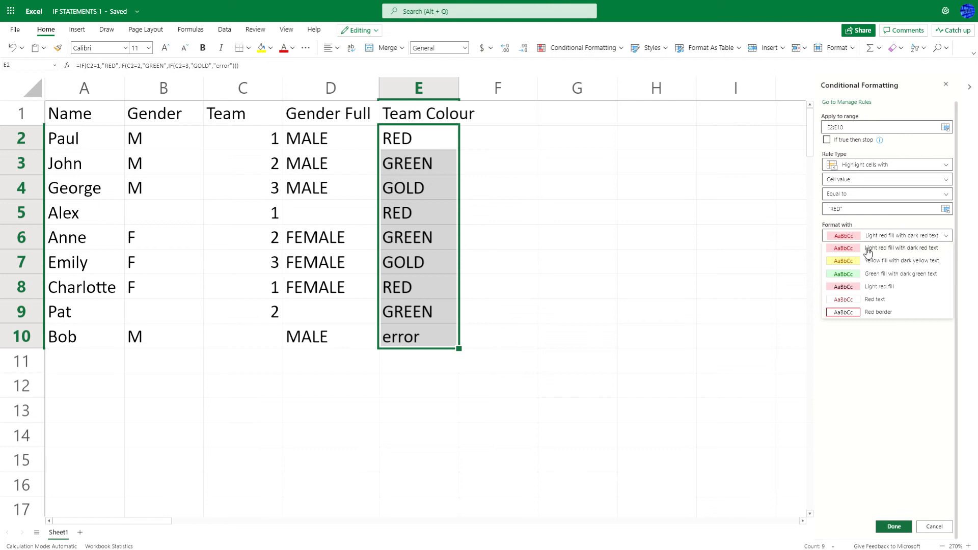
pyautogui.click(882, 237)
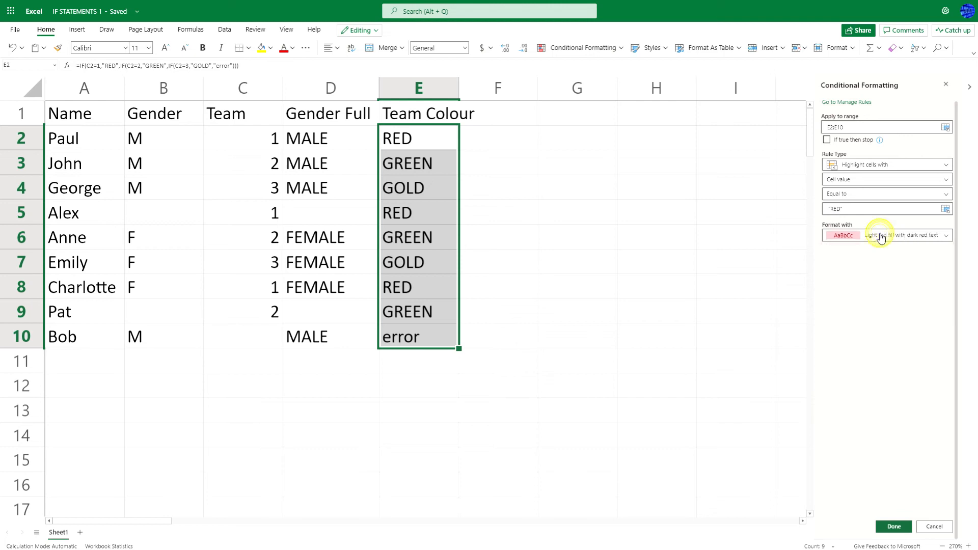
pyautogui.click(895, 528)
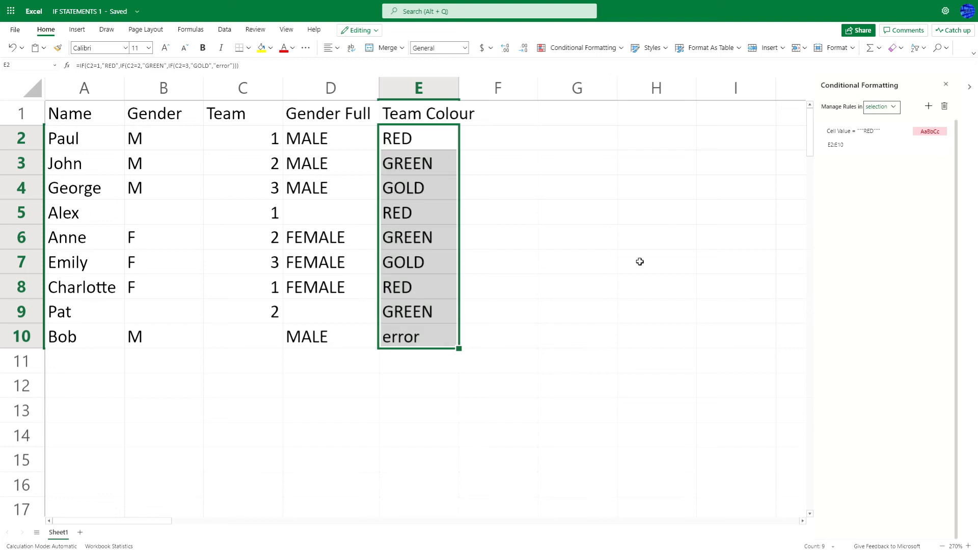
# - Edit the red formatting rule on E2:E10, removing the surplus quotation marks so the cell value is compared with "RED"
pyautogui.click(899, 144)
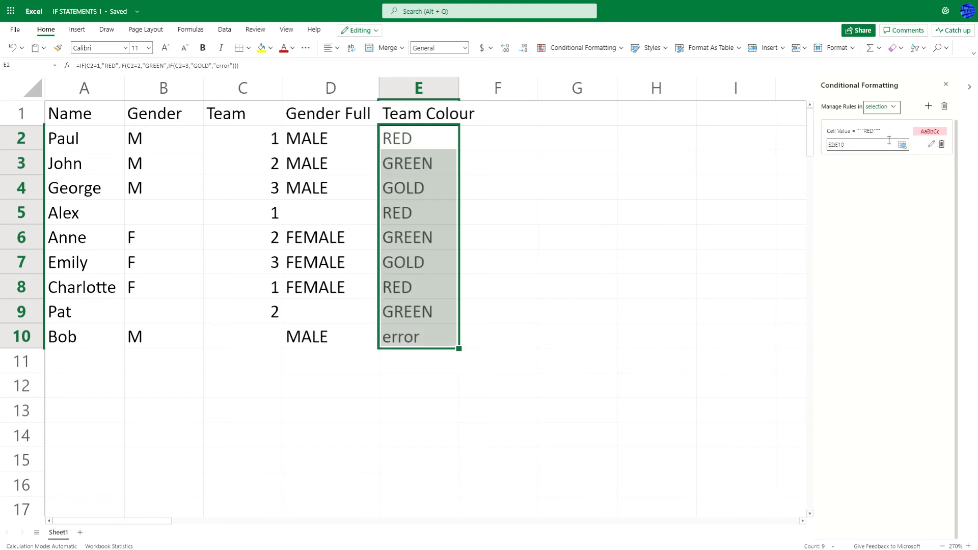
pyautogui.click(923, 147)
pyautogui.click(929, 147)
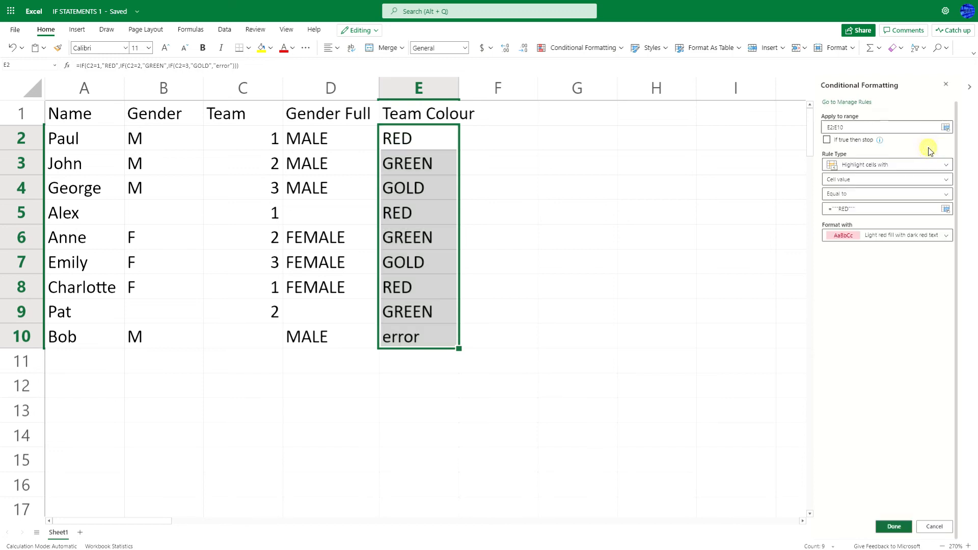
pyautogui.click(841, 209)
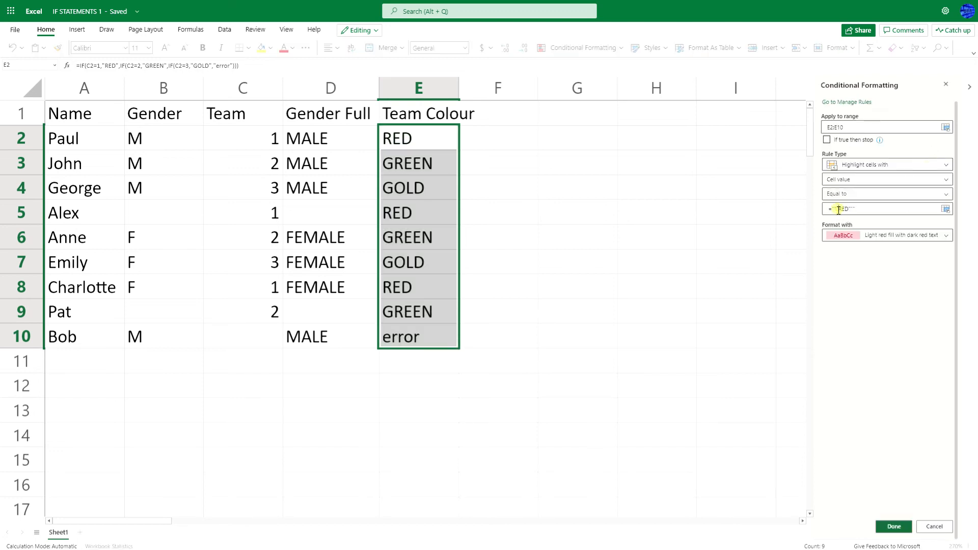
pyautogui.click(856, 211)
pyautogui.press('BackSpace')
pyautogui.press('BackSpace')
pyautogui.click(895, 527)
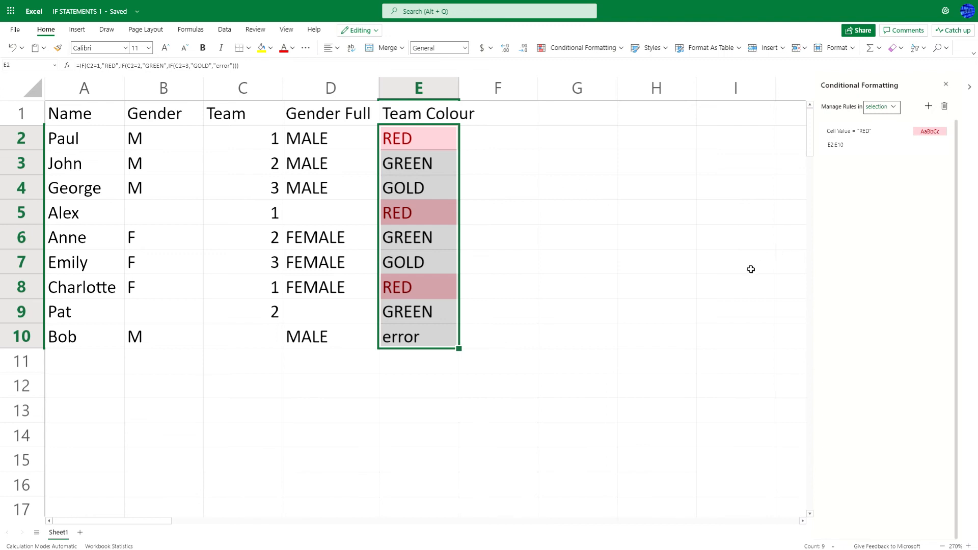
# - Add a second rule to E2:E10 giving cells equal to GREEN a green fill with dark green text
pyautogui.click(928, 108)
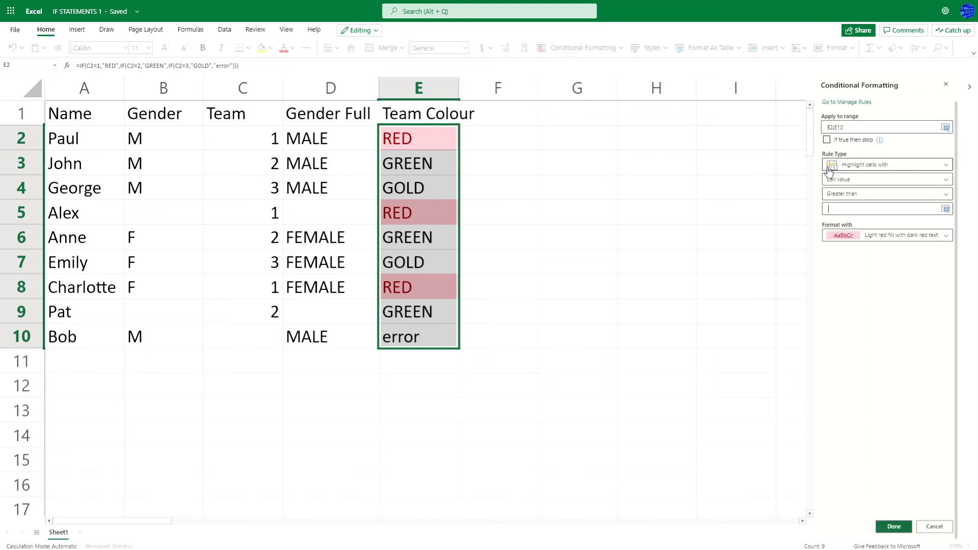
pyautogui.click(869, 194)
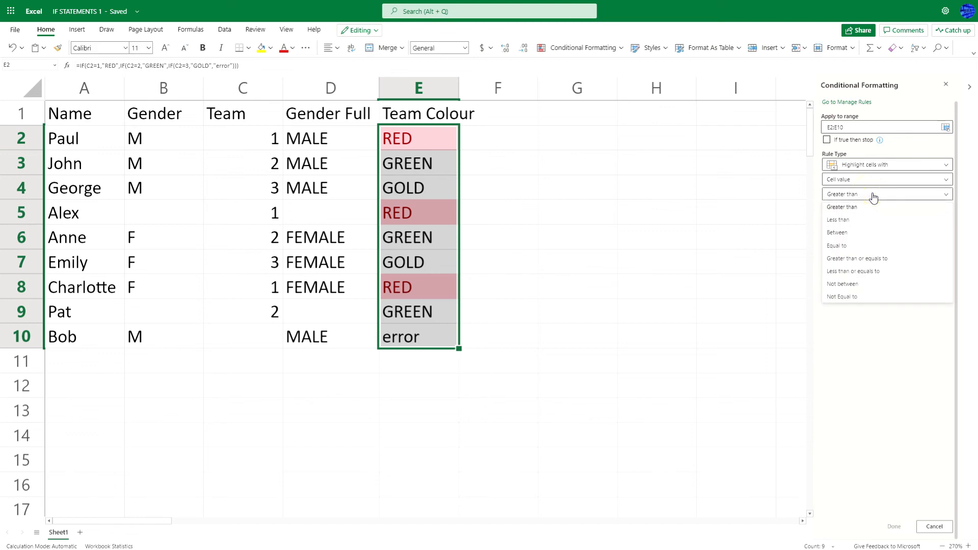
pyautogui.click(837, 246)
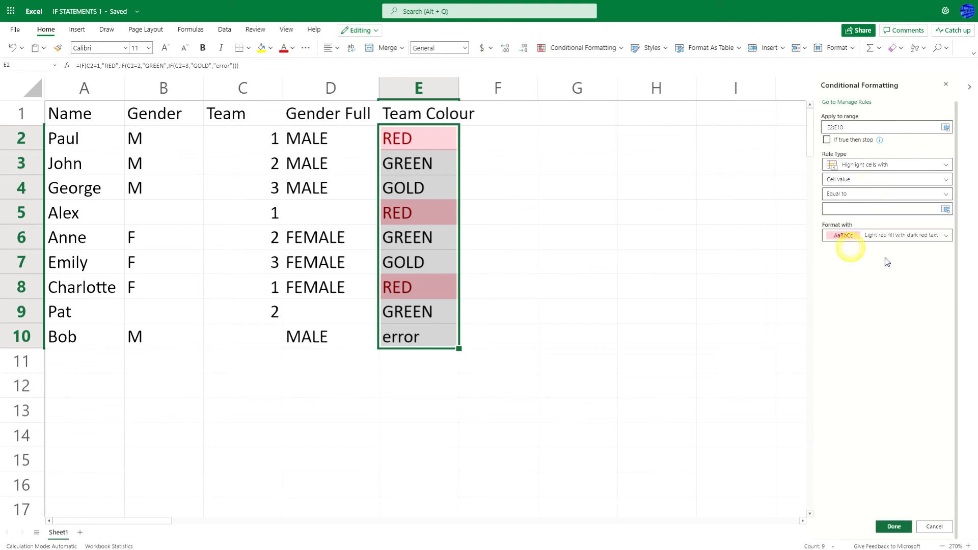
pyautogui.click(861, 208)
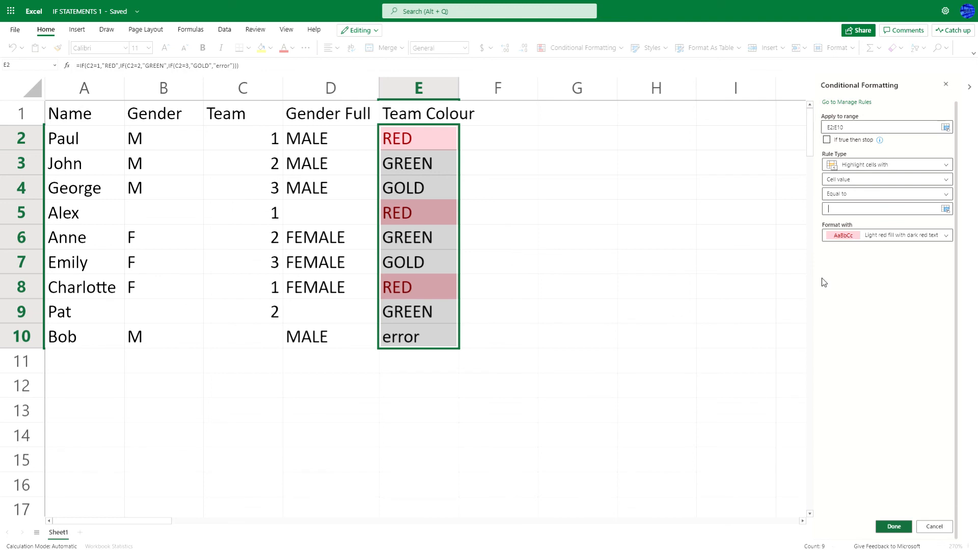
pyautogui.write('GREEN')
pyautogui.click(889, 236)
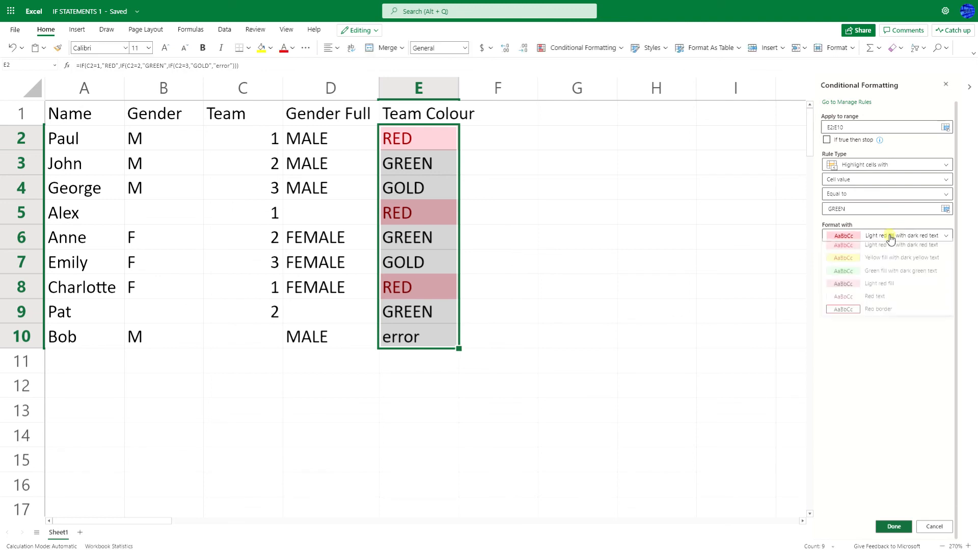
pyautogui.click(879, 275)
pyautogui.click(895, 528)
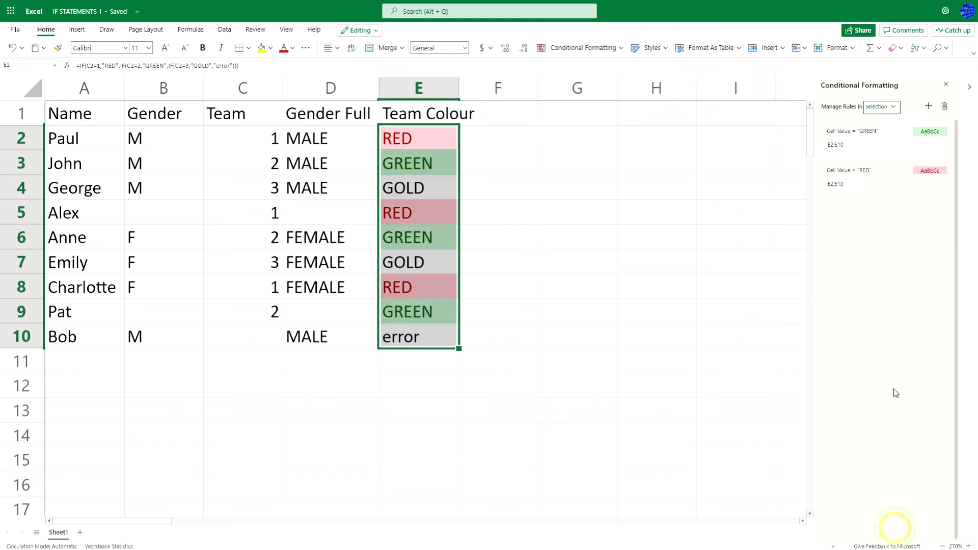
# - Add a third rule to E2:E10 giving cells equal to GOLD a yellow fill with dark yellow text, and close the rule manager
pyautogui.click(929, 108)
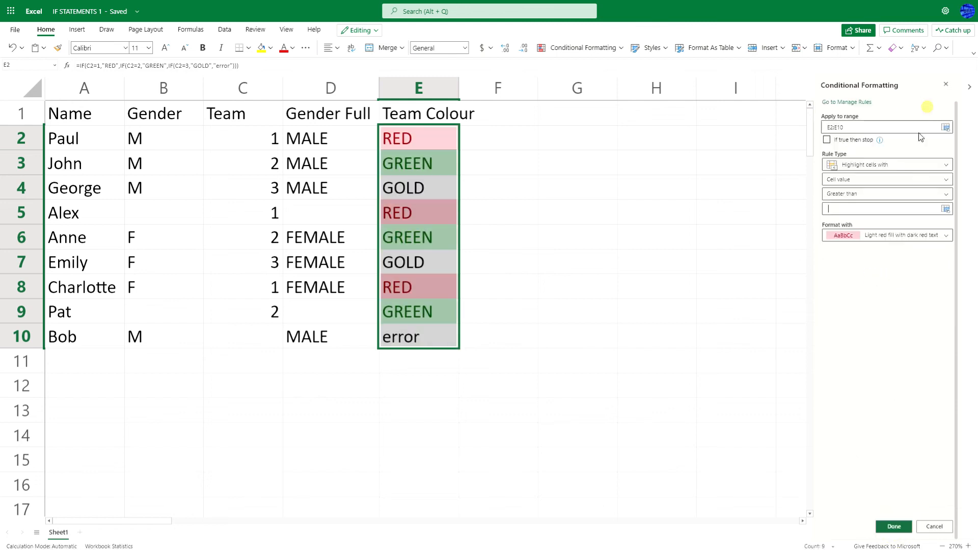
pyautogui.click(854, 194)
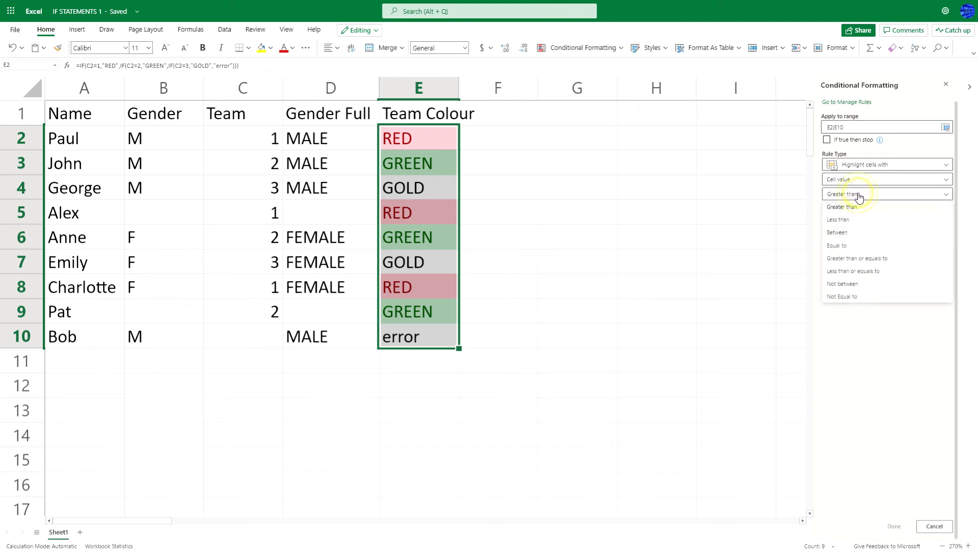
pyautogui.click(855, 244)
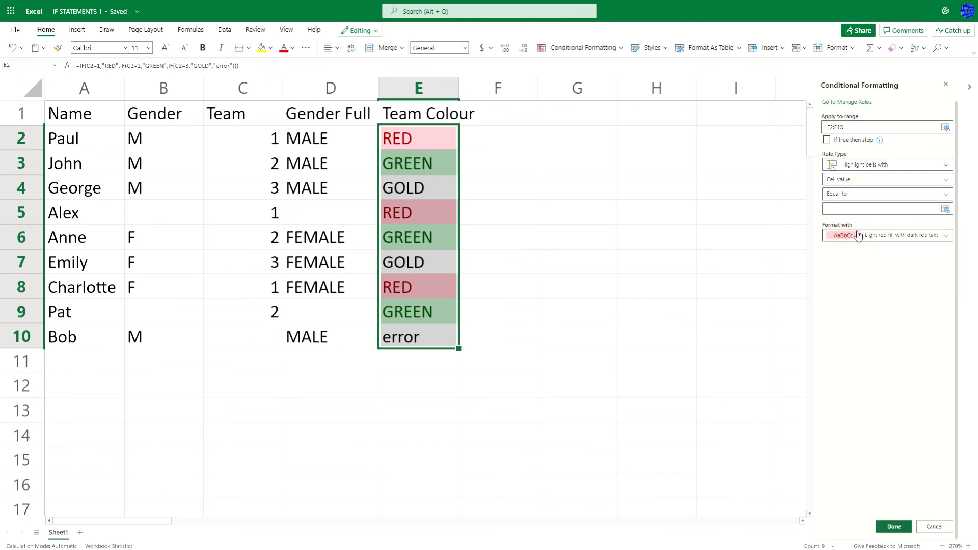
pyautogui.click(844, 211)
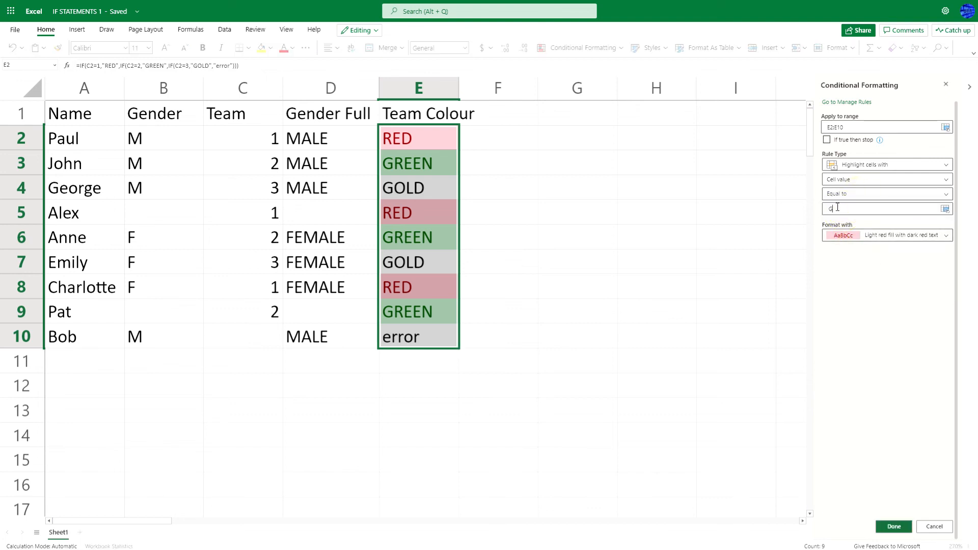
pyautogui.click(878, 238)
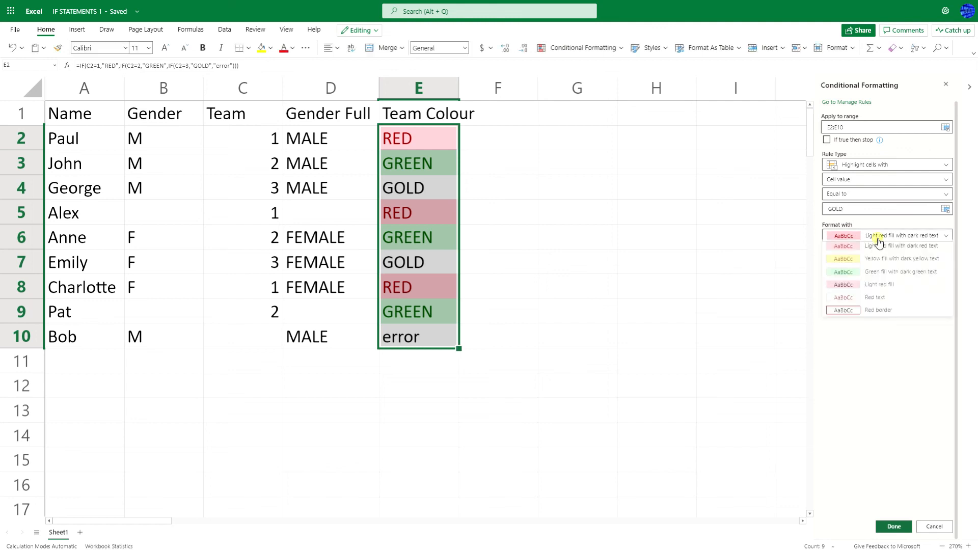
pyautogui.click(874, 261)
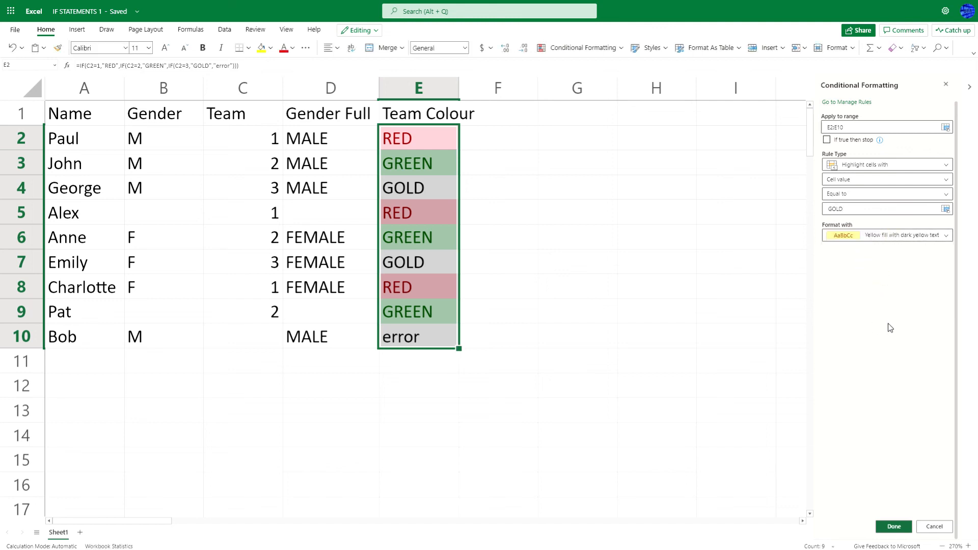
pyautogui.click(878, 530)
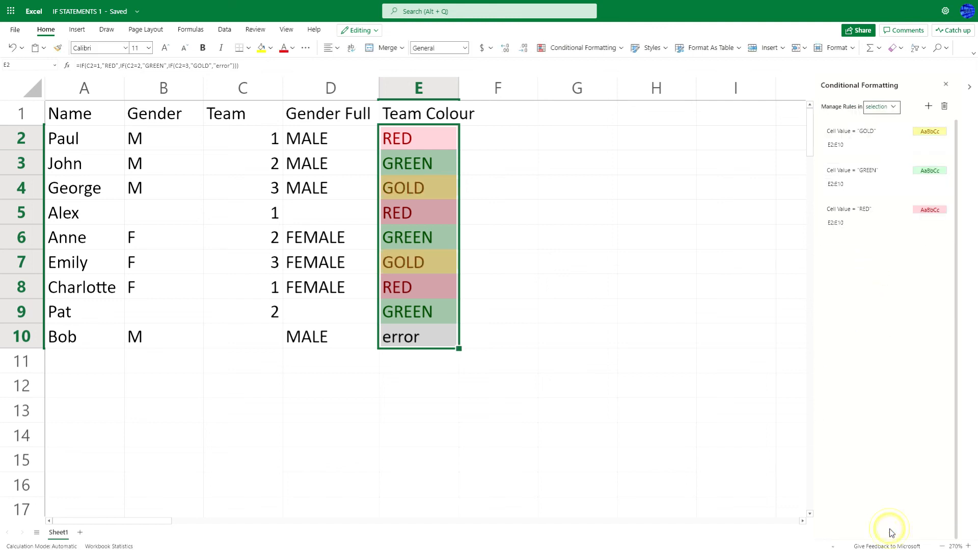
pyautogui.click(571, 218)
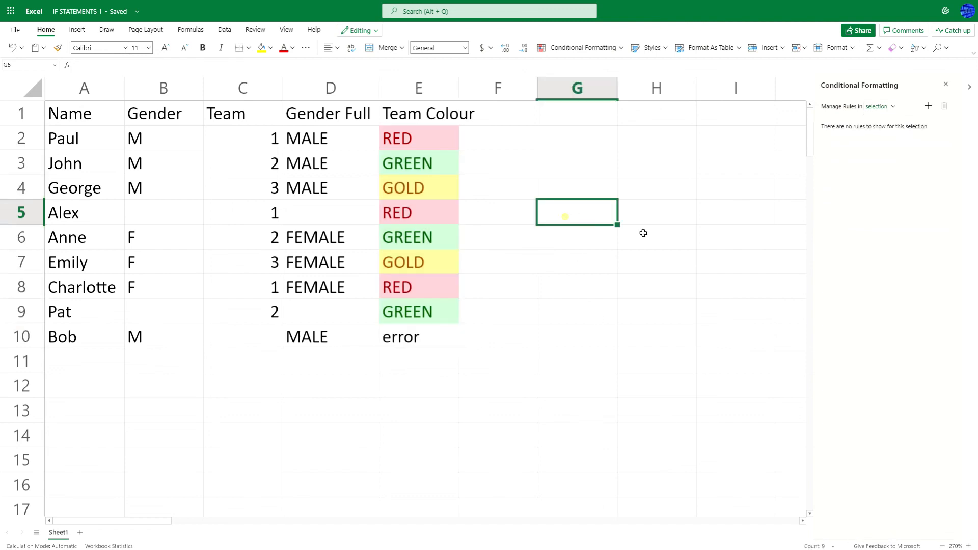
pyautogui.click(944, 86)
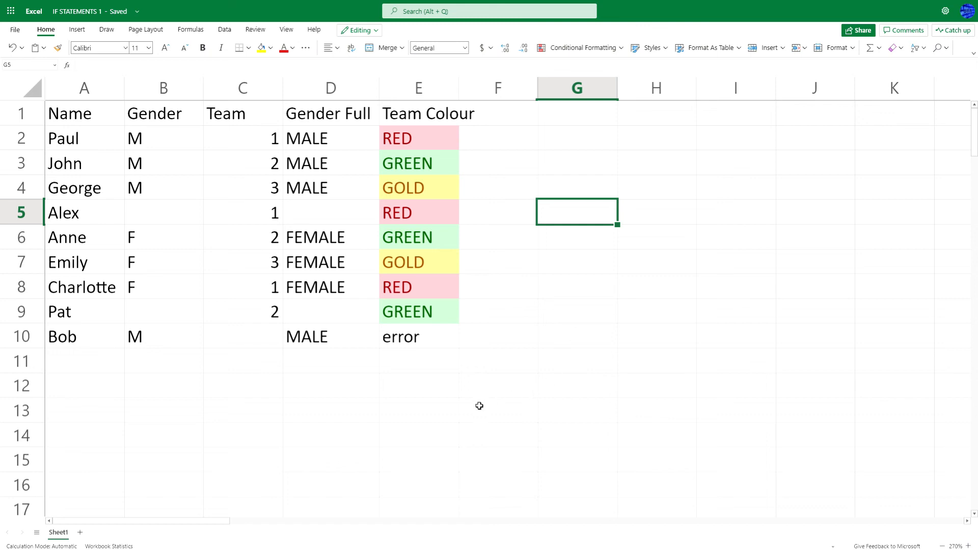
# - Apply all borders to the table A1:E10 and widen column E to fit the Team Colour heading
pyautogui.moveTo(66, 122); pyautogui.dragTo(448, 338)
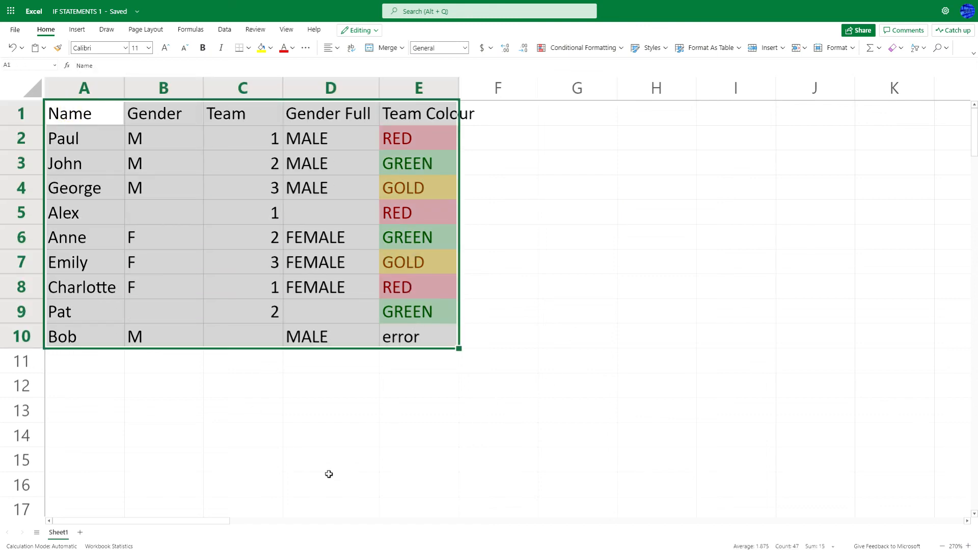
pyautogui.click(248, 48)
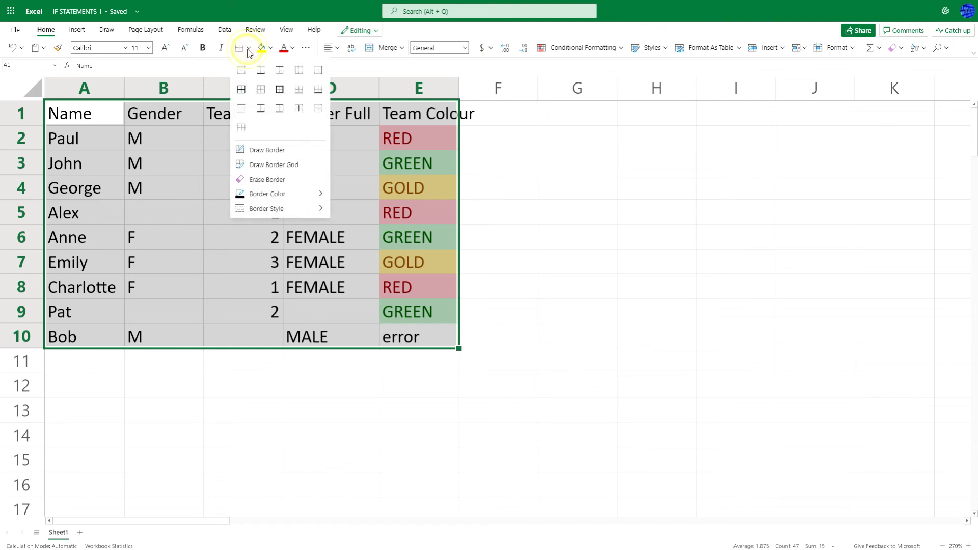
pyautogui.click(241, 90)
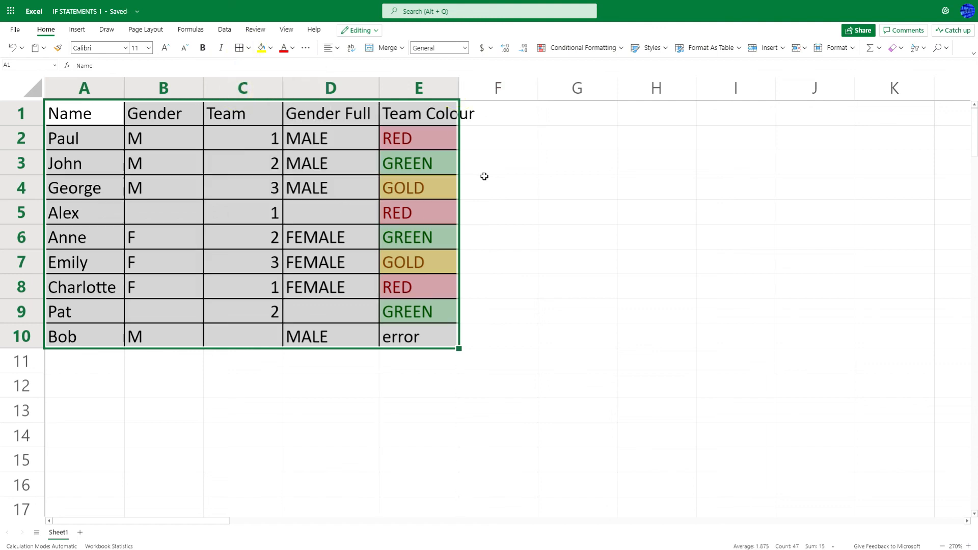
pyautogui.moveTo(459, 90); pyautogui.dragTo(479, 92)
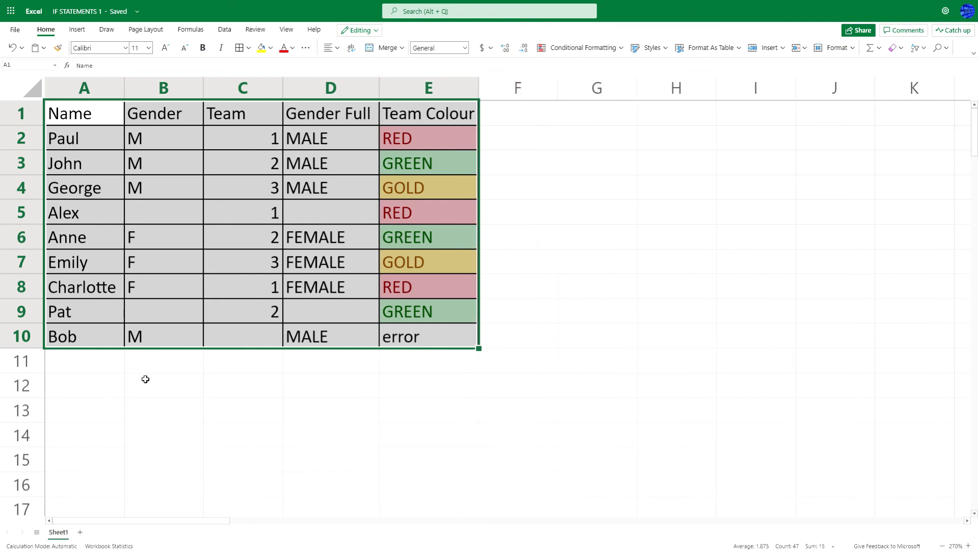
# - Make the header row A1:E1 bold and increase its font size to 12
pyautogui.click(142, 383)
pyautogui.moveTo(83, 115); pyautogui.dragTo(425, 118)
pyautogui.click(202, 47)
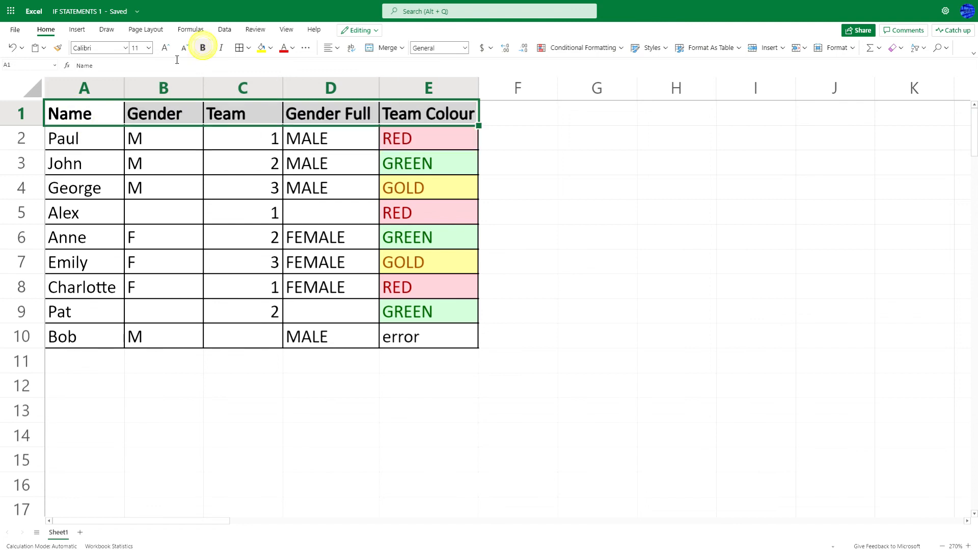
pyautogui.click(165, 49)
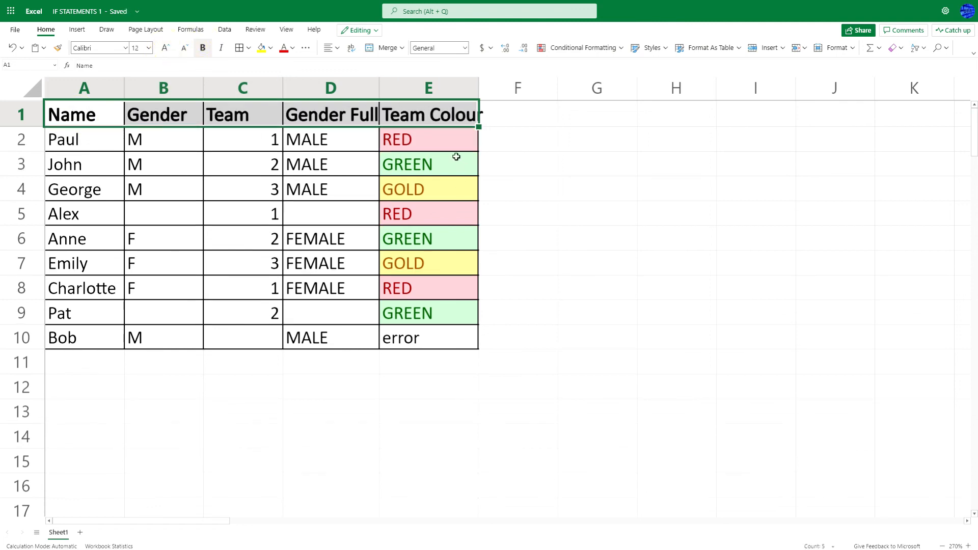
# - Autofit the widths of columns E and D to their enlarged headings
pyautogui.click(518, 169)
pyautogui.doubleClick(479, 88)
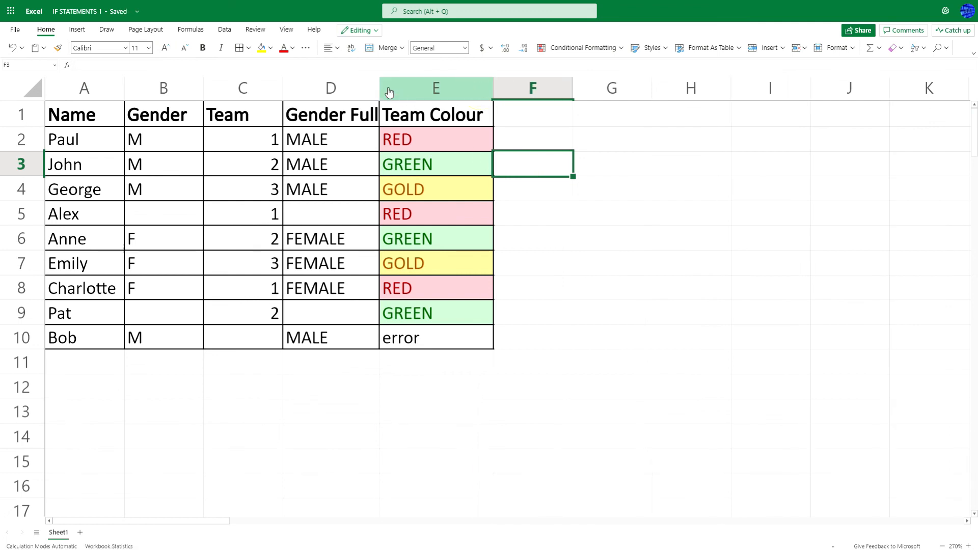
pyautogui.doubleClick(380, 88)
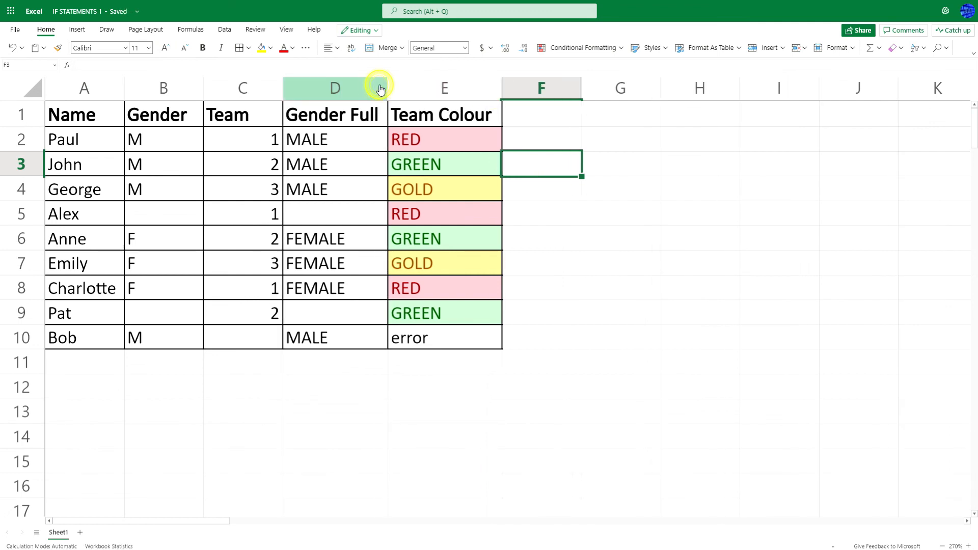
# - Enter team number 3 in the empty Team cell C10
pyautogui.click(299, 381)
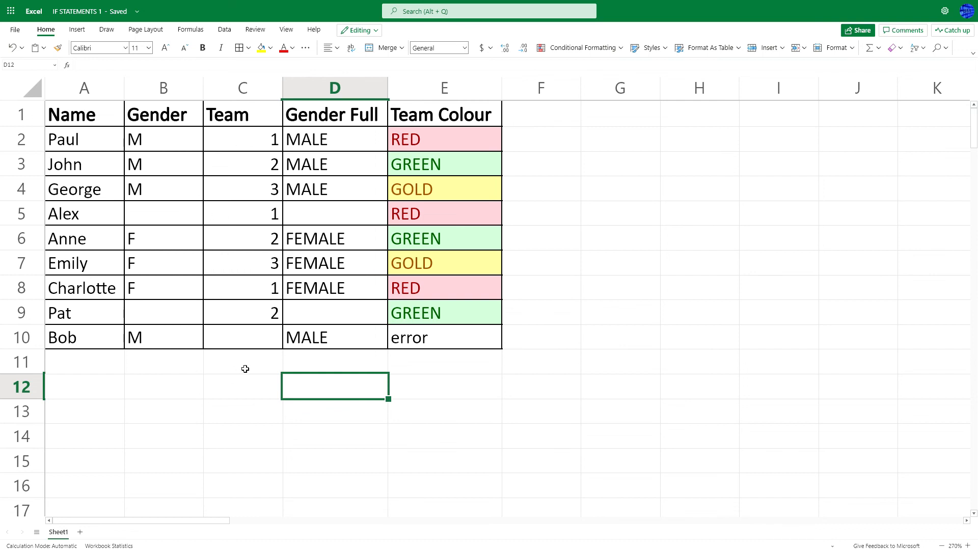
pyautogui.click(239, 336)
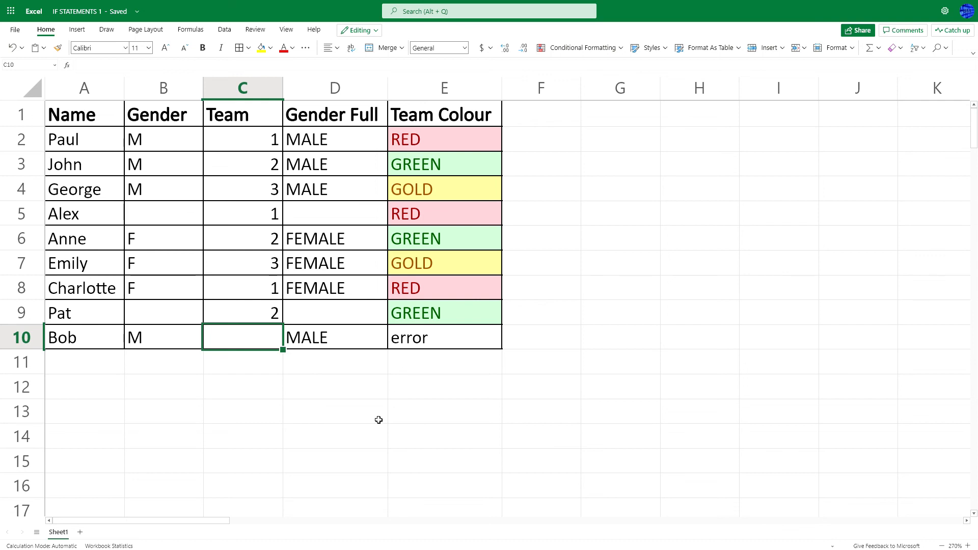
pyautogui.write('3')
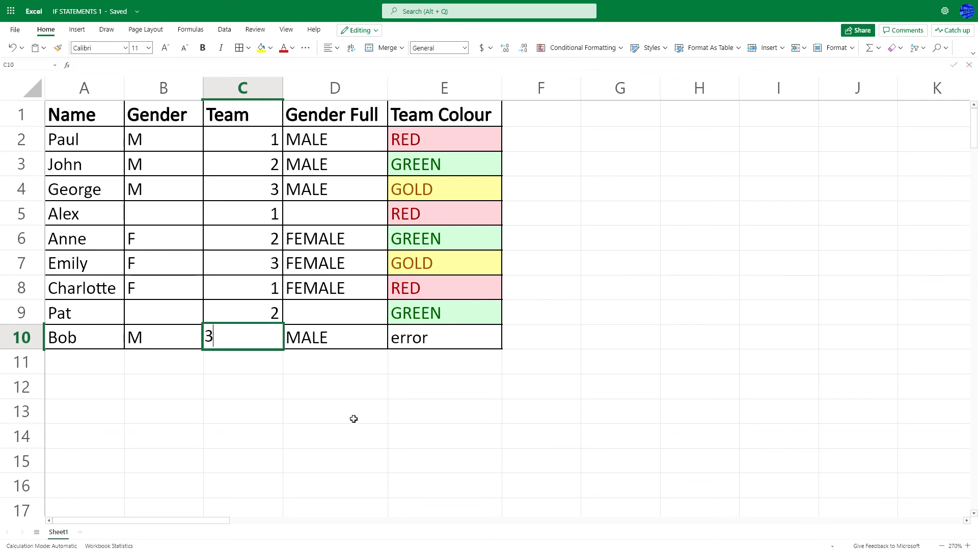
pyautogui.press('Return')
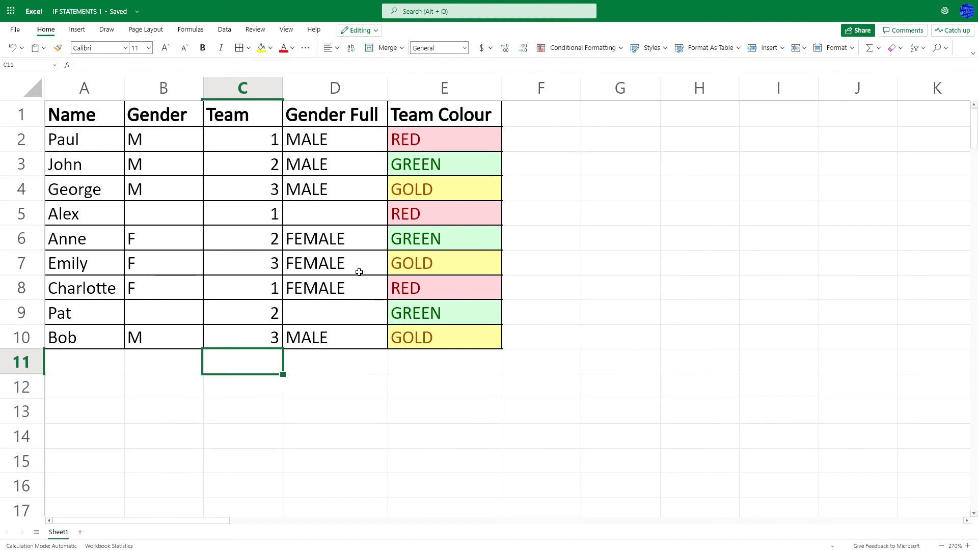
# - Set the team numbers in C2:C4 to 3
pyautogui.click(244, 139)
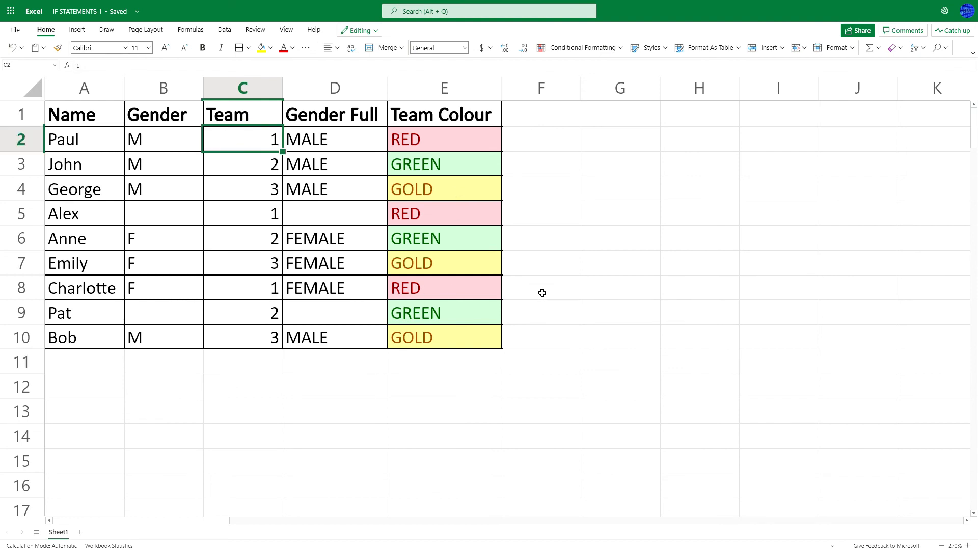
pyautogui.write('3')
pyautogui.press('Return')
pyautogui.write('3')
pyautogui.press('Return')
pyautogui.write('3')
pyautogui.press('Return')
# - Set the team numbers in C5:C7 to 2
pyautogui.write('2')
pyautogui.press('Return')
pyautogui.write('2')
pyautogui.press('Return')
pyautogui.write('2')
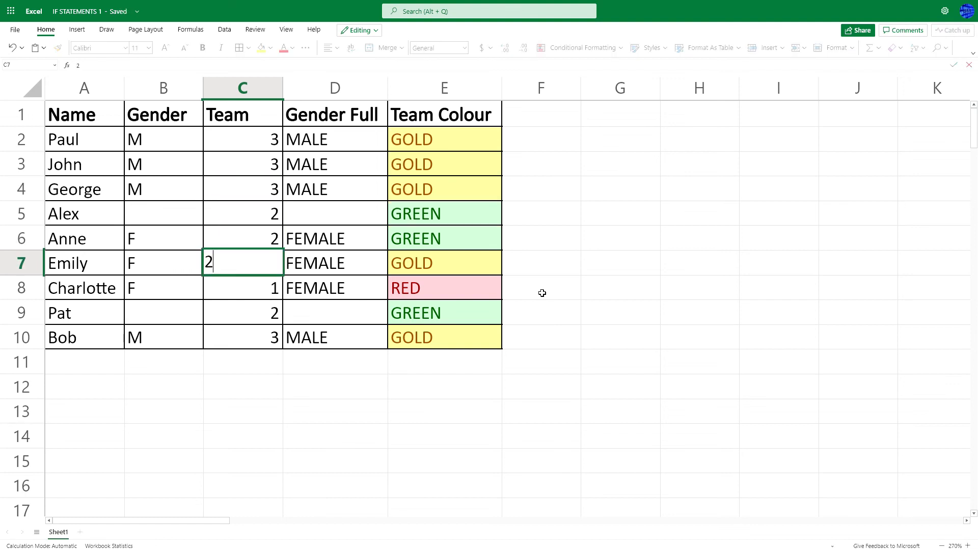
pyautogui.press('Return')
# - Leave C8 as it is and set the team numbers in C9 and C10 to 1
pyautogui.press('Return')
pyautogui.write('1')
pyautogui.press('Return')
pyautogui.write('1')
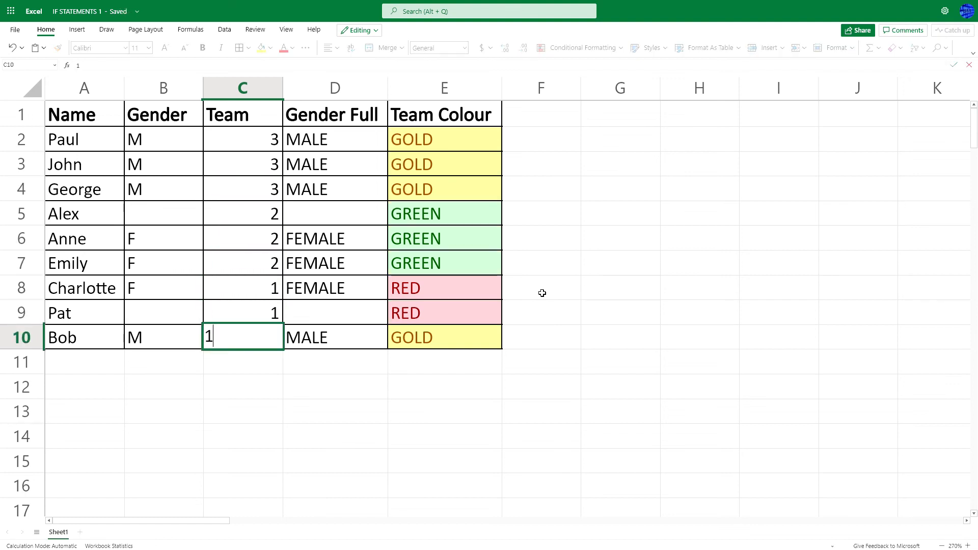
pyautogui.press('Return')
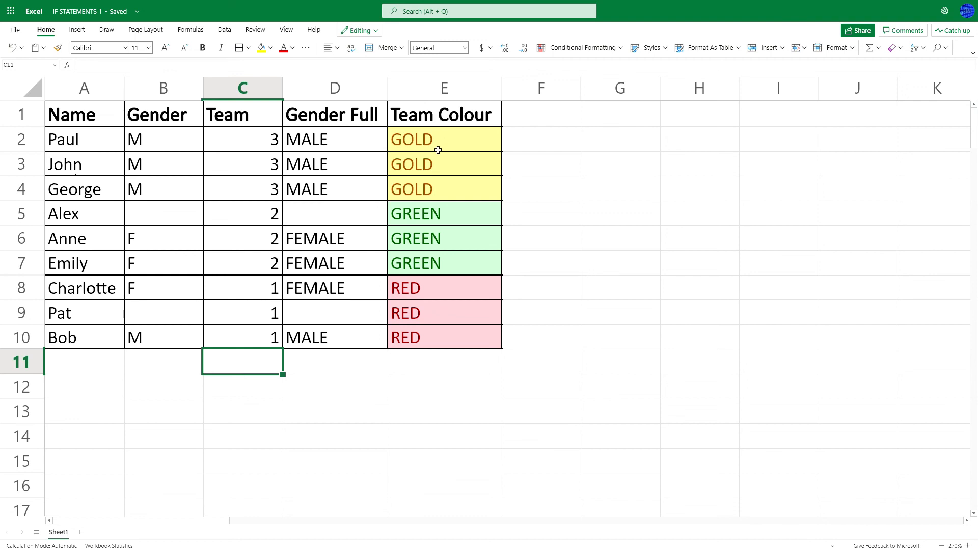
pyautogui.click(241, 384)
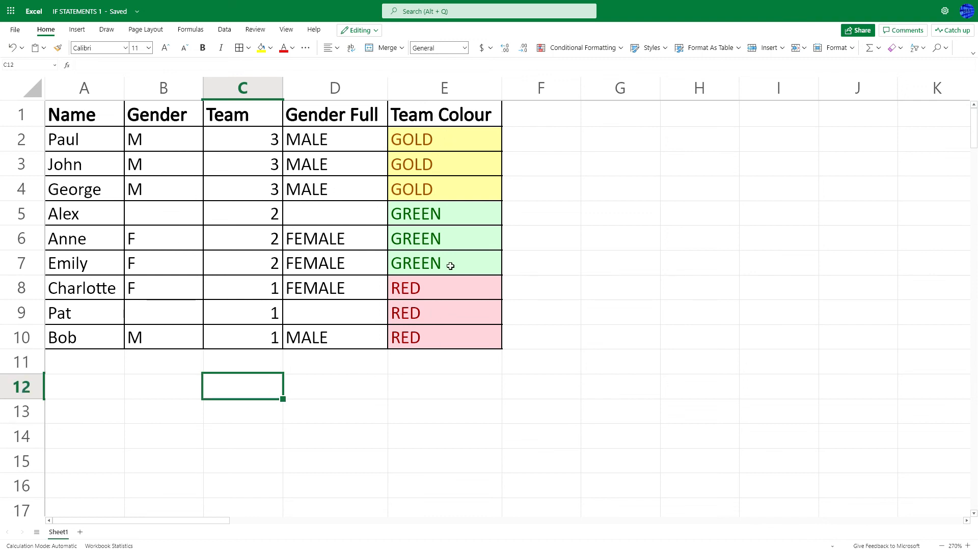